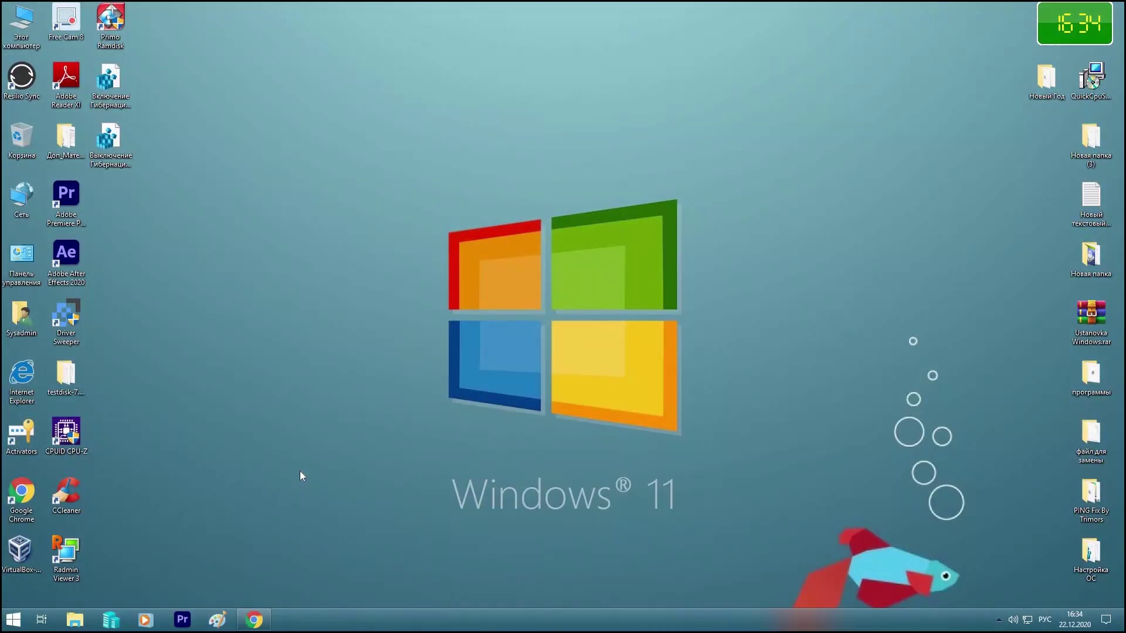
- Set new_year (35).jpg from the 1920x1080 subfolder of the Новый Год folder as the desktop background
double_click(1047, 82)
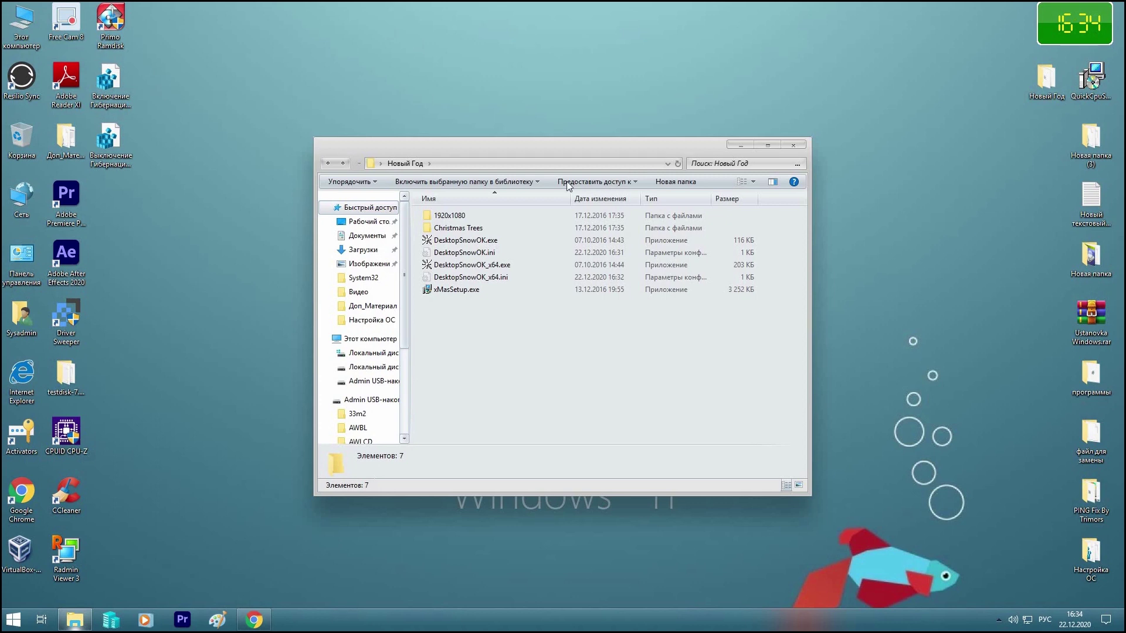
double_click(457, 215)
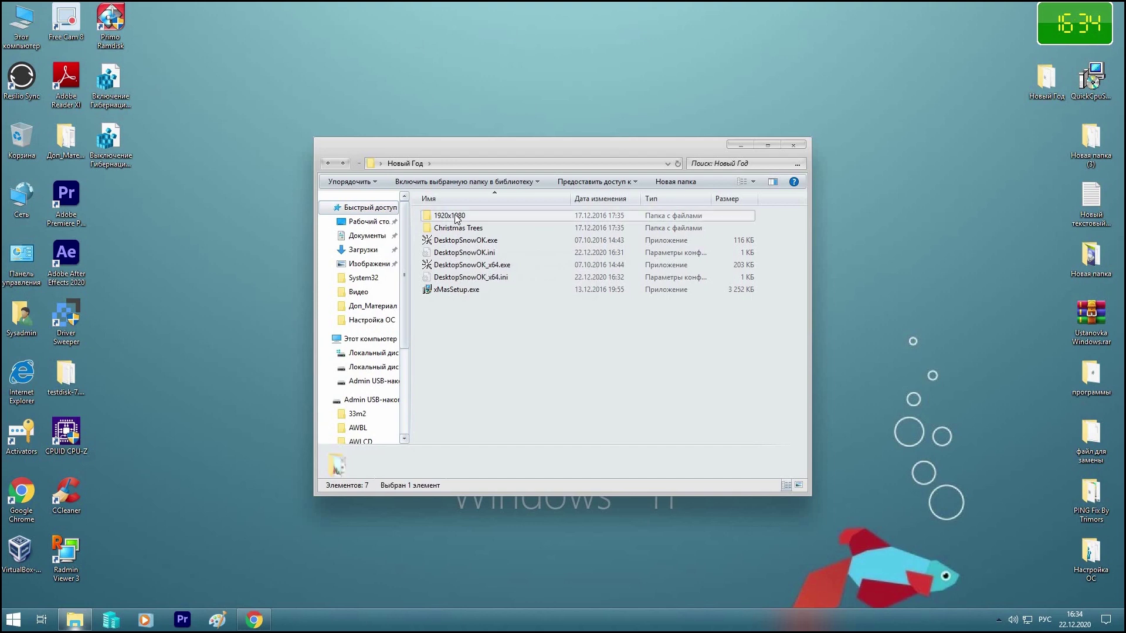
scroll(561, 244, "down", 2)
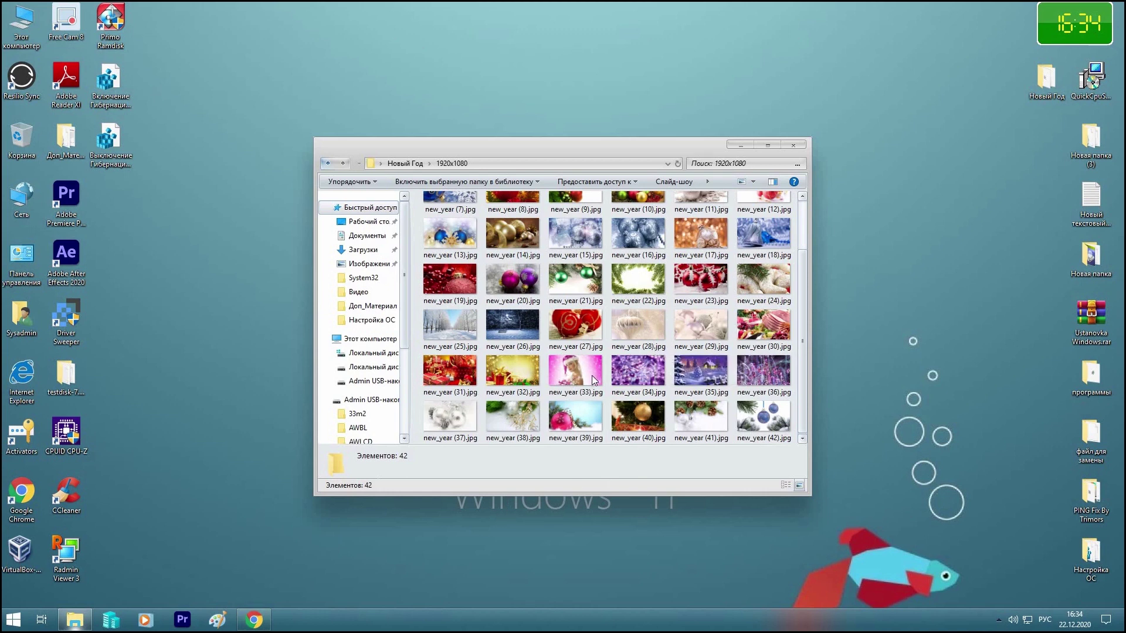
right_click(707, 379)
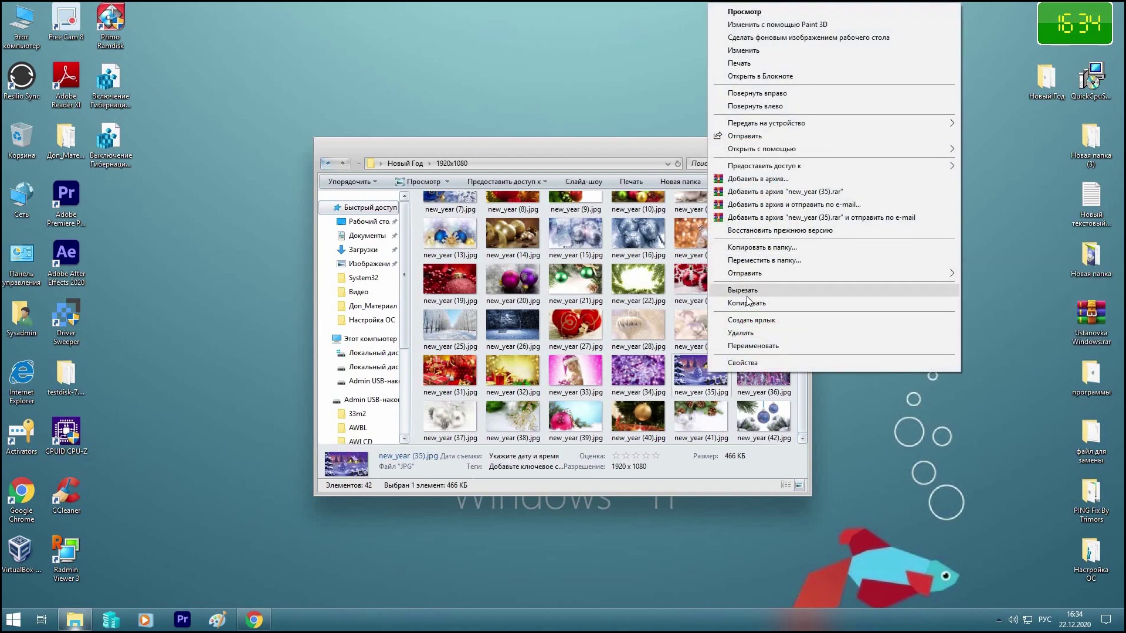
left_click(766, 38)
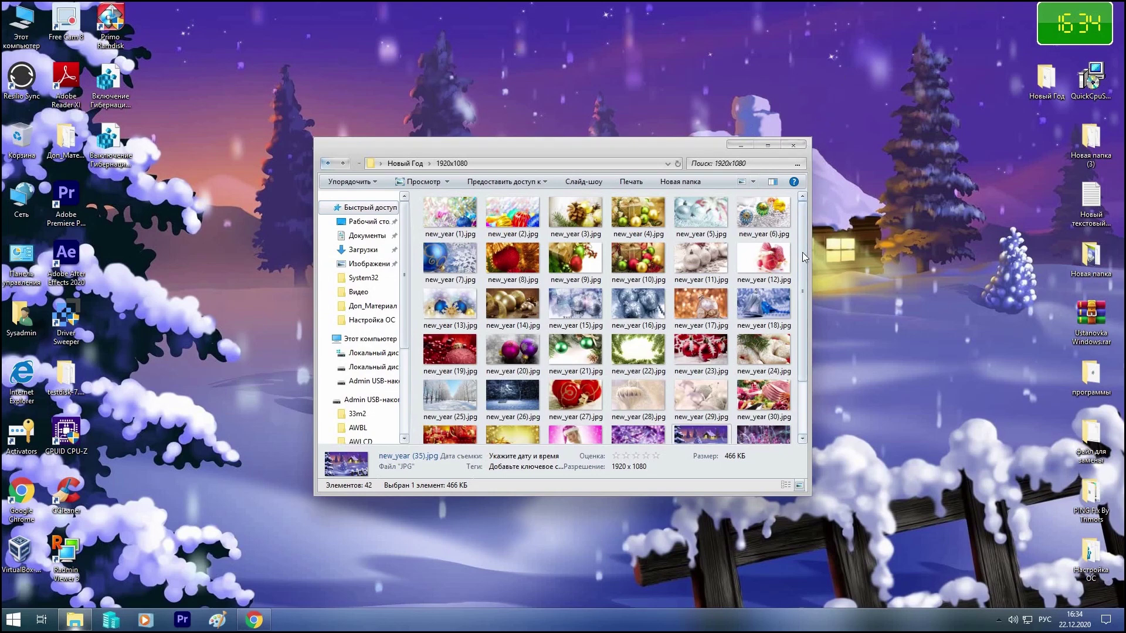
- Return to the Новый Год folder, minimize its window to view the wallpaper on the bare desktop, and restore the window
left_click(796, 280)
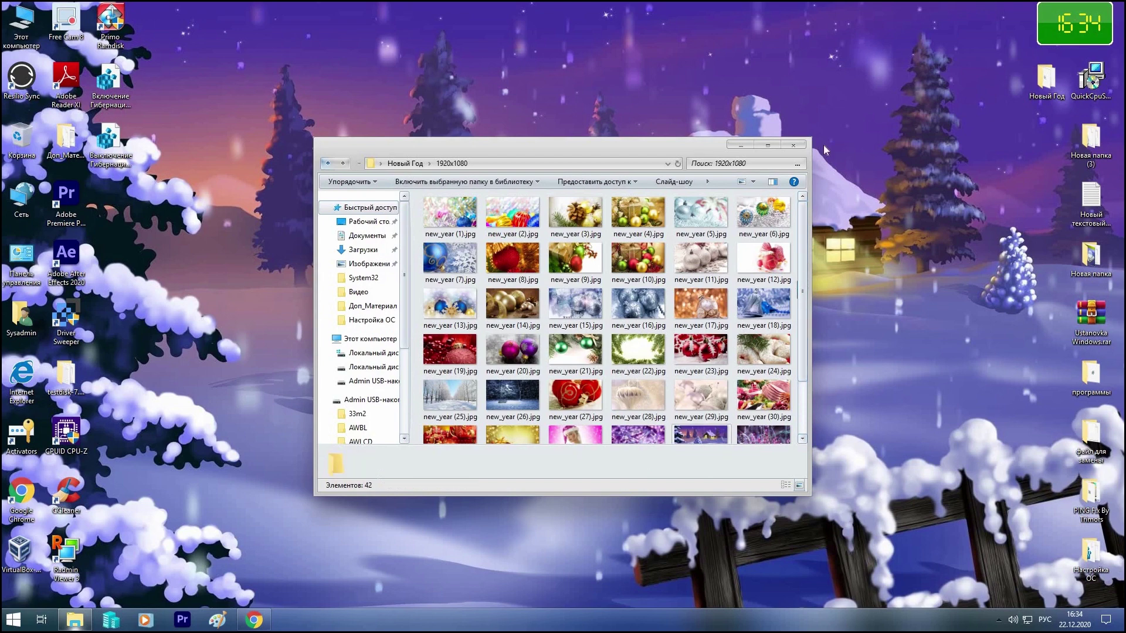
left_click(326, 164)
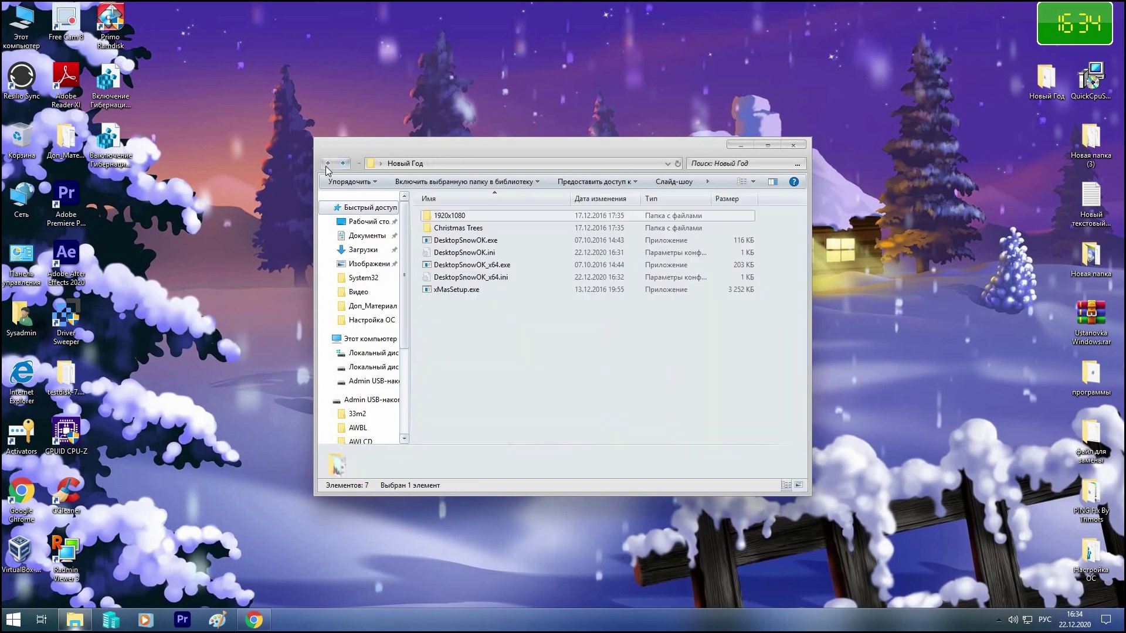
left_click(740, 145)
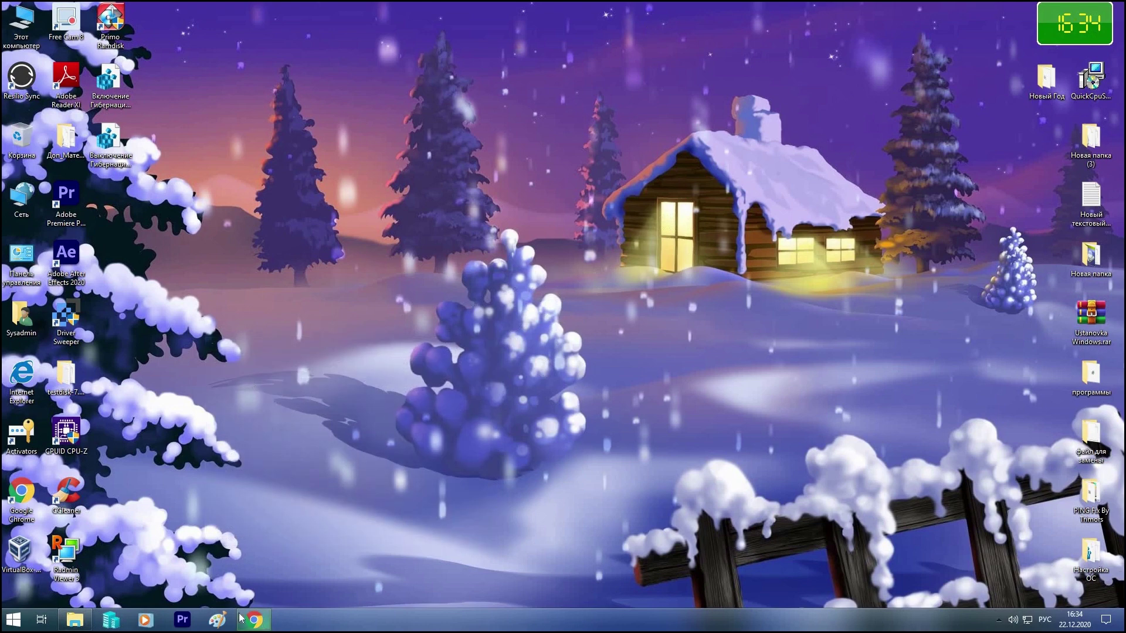
left_click(76, 620)
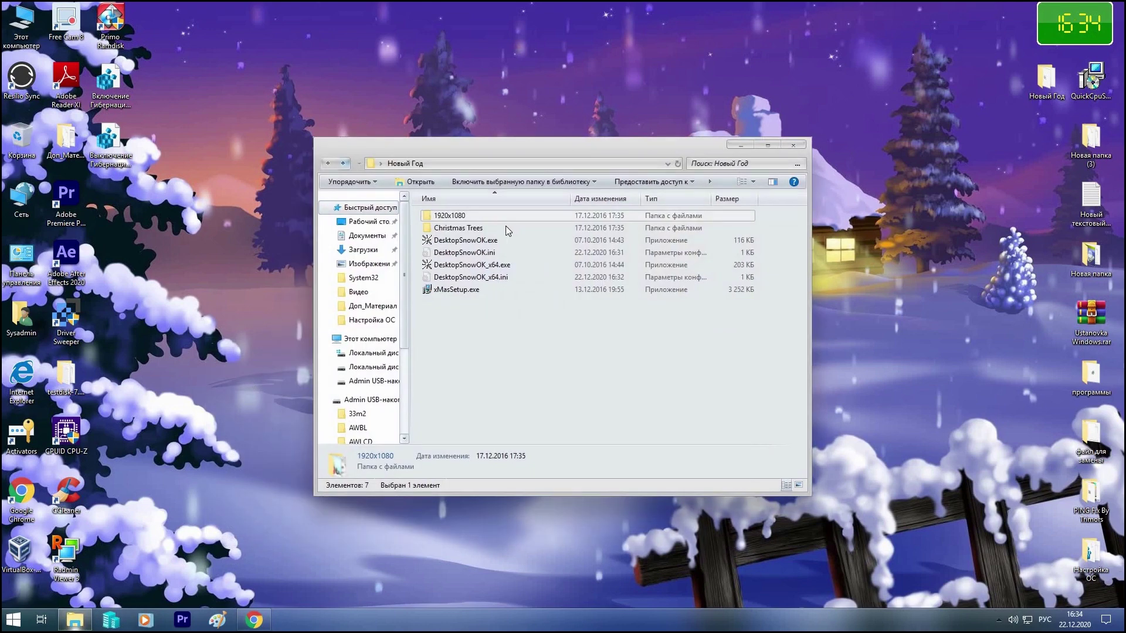
- Launch Christmas.exe from the Christmas Trees folder and move its tree up beside the tall fir behind the cabin
double_click(456, 230)
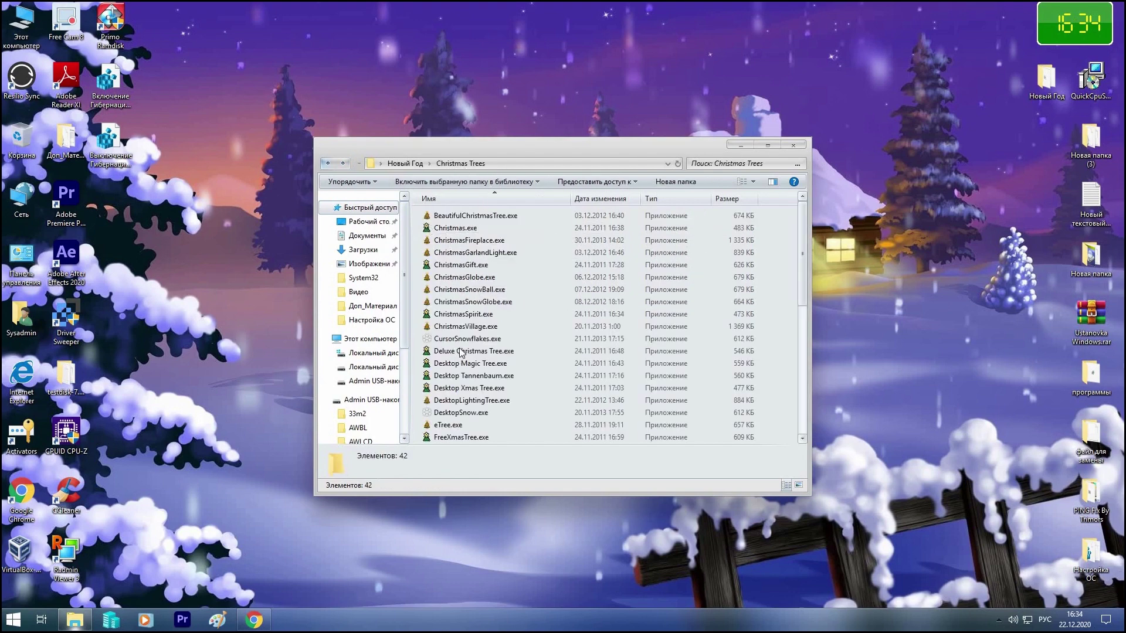
scroll(464, 346, "down", 8)
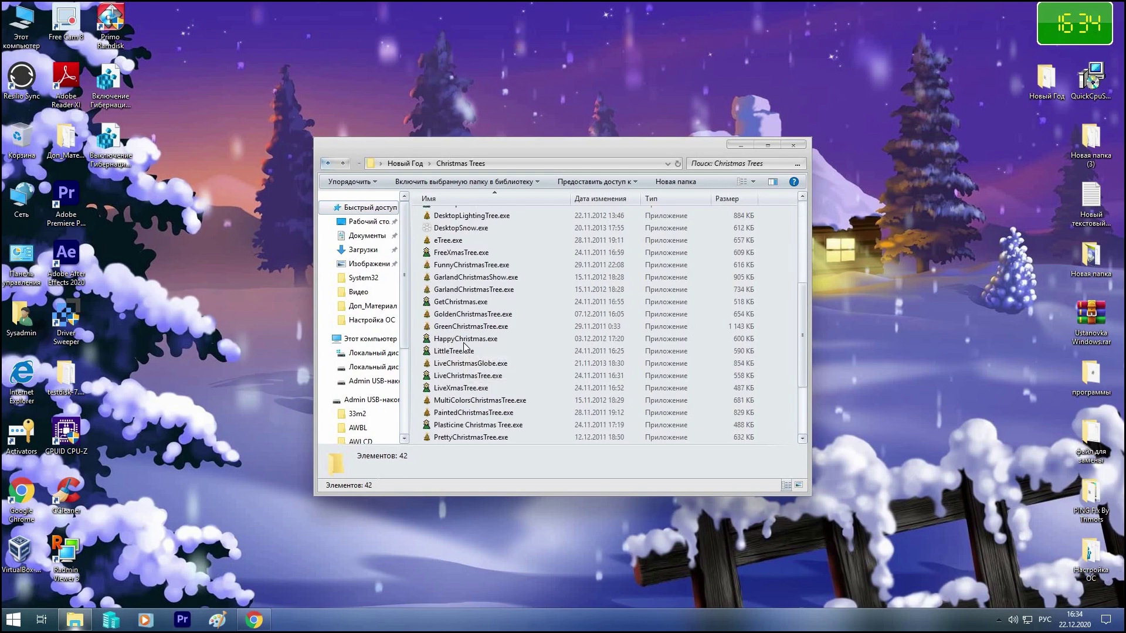
scroll(469, 337, "up", 7)
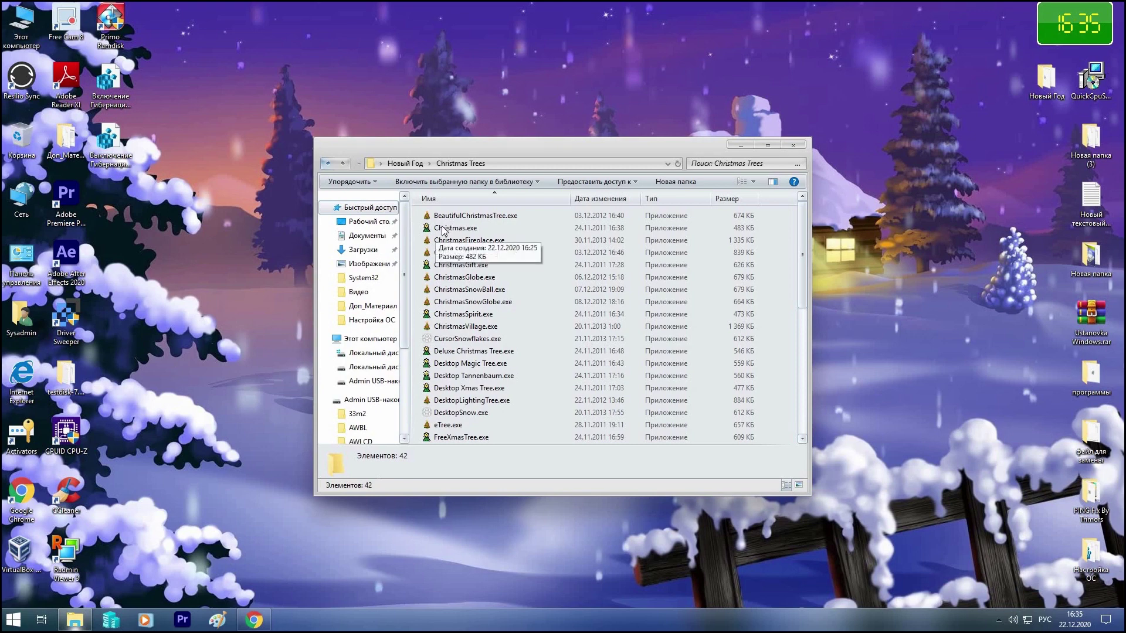
double_click(442, 228)
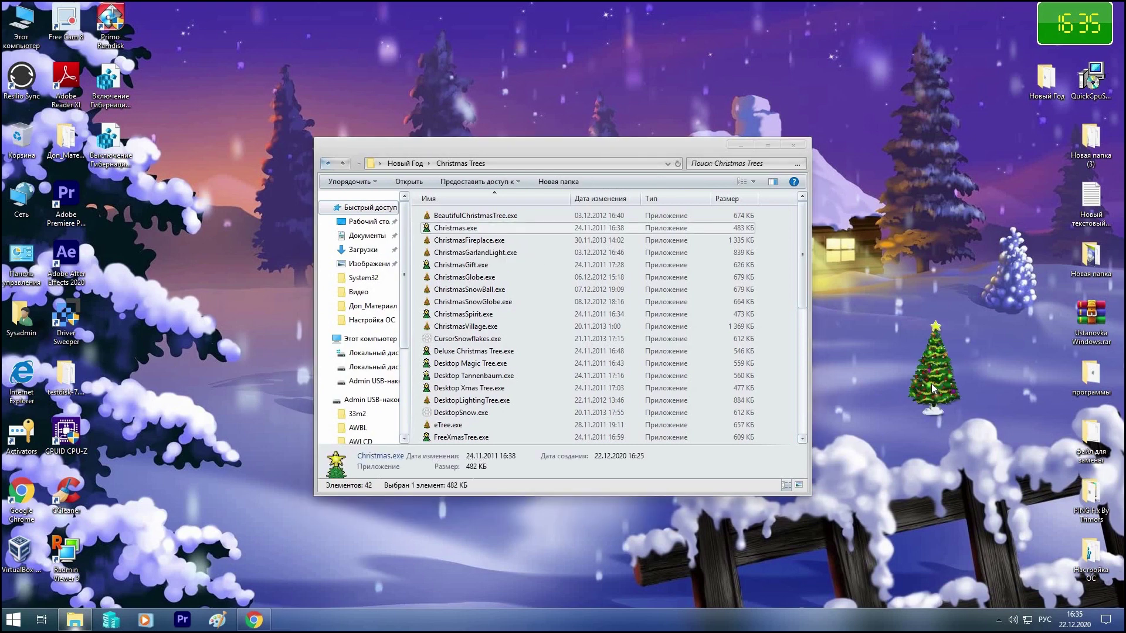
left_click_drag(931, 383, 898, 106)
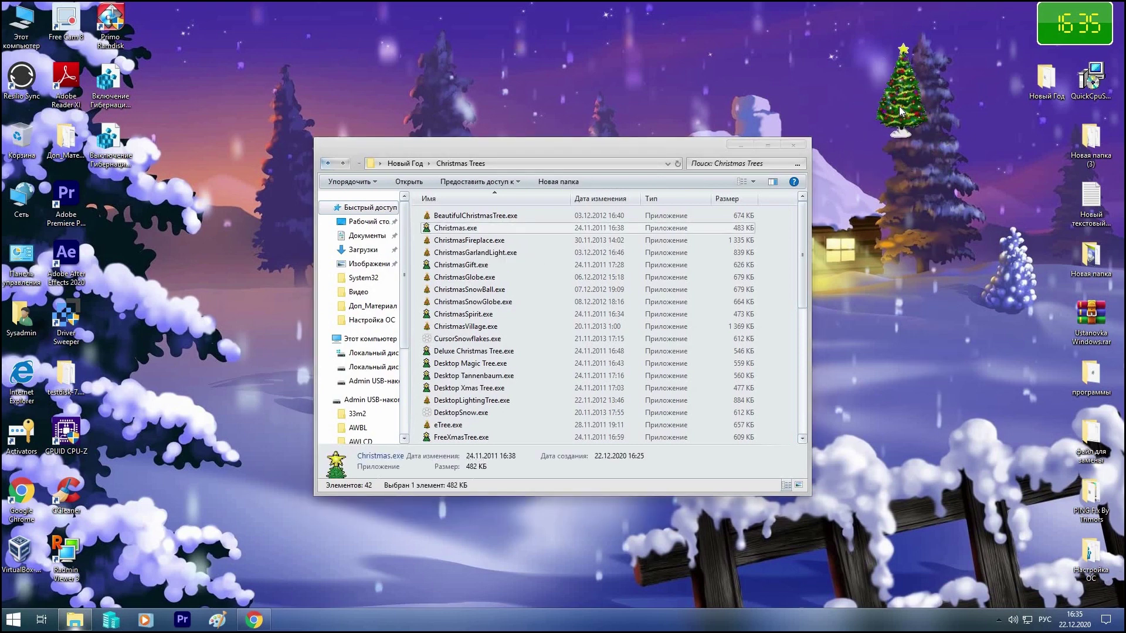
- Try the desktop tree at 20%, 60% and 80% transparency, and set it back to 0%
right_click(899, 107)
mouse_move(938, 134)
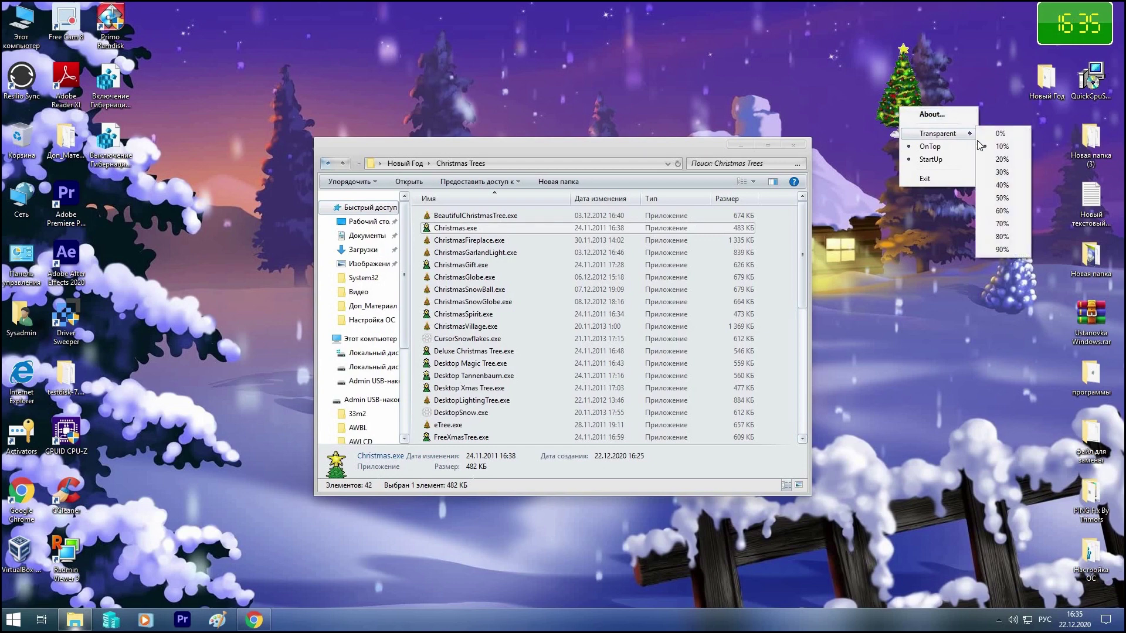
left_click(997, 159)
right_click(912, 110)
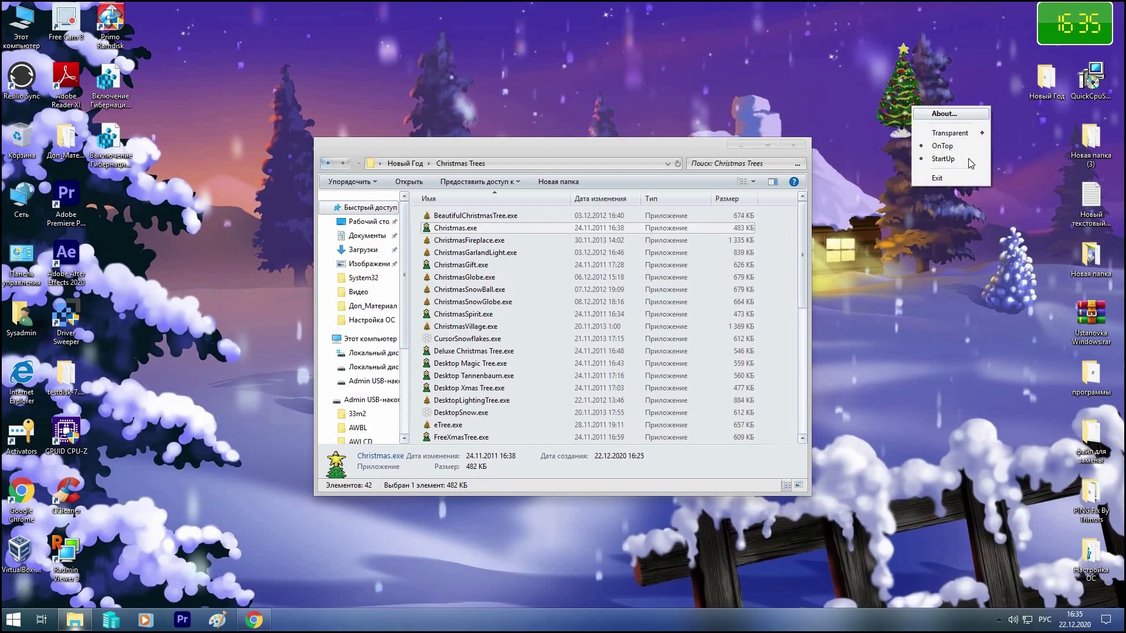
mouse_move(956, 133)
left_click(1015, 209)
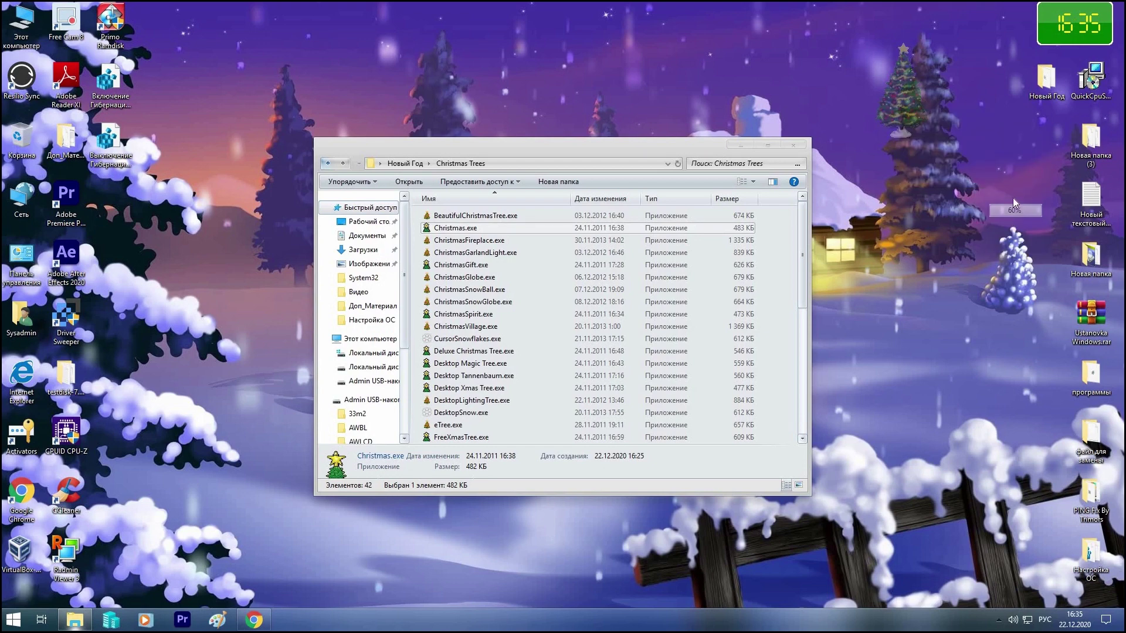
right_click(893, 105)
mouse_move(965, 134)
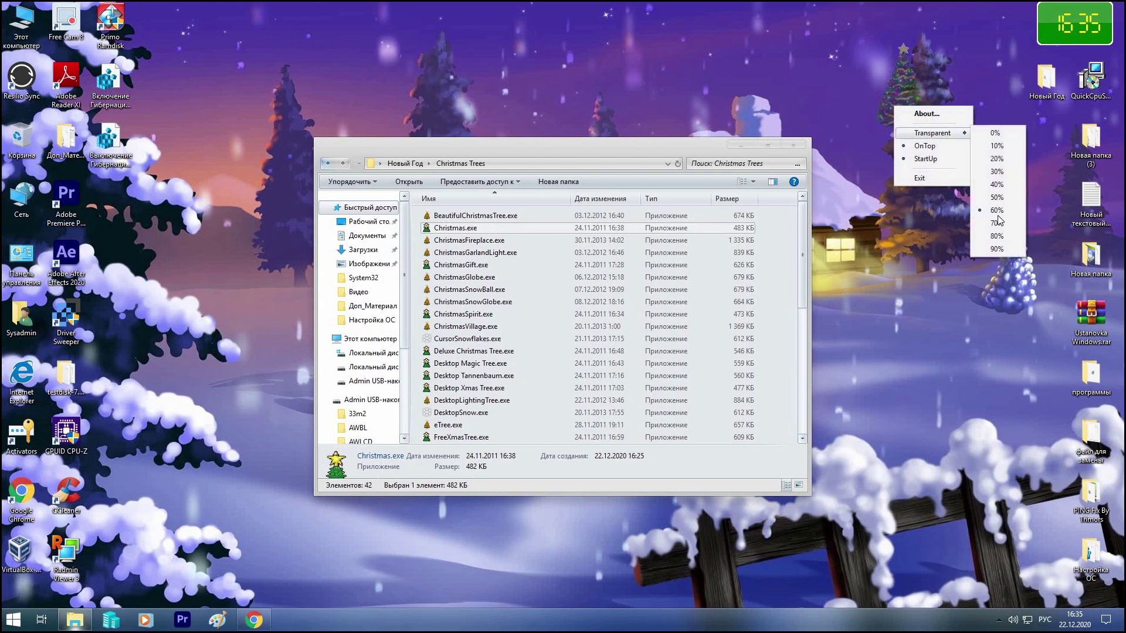
left_click(1001, 241)
right_click(906, 107)
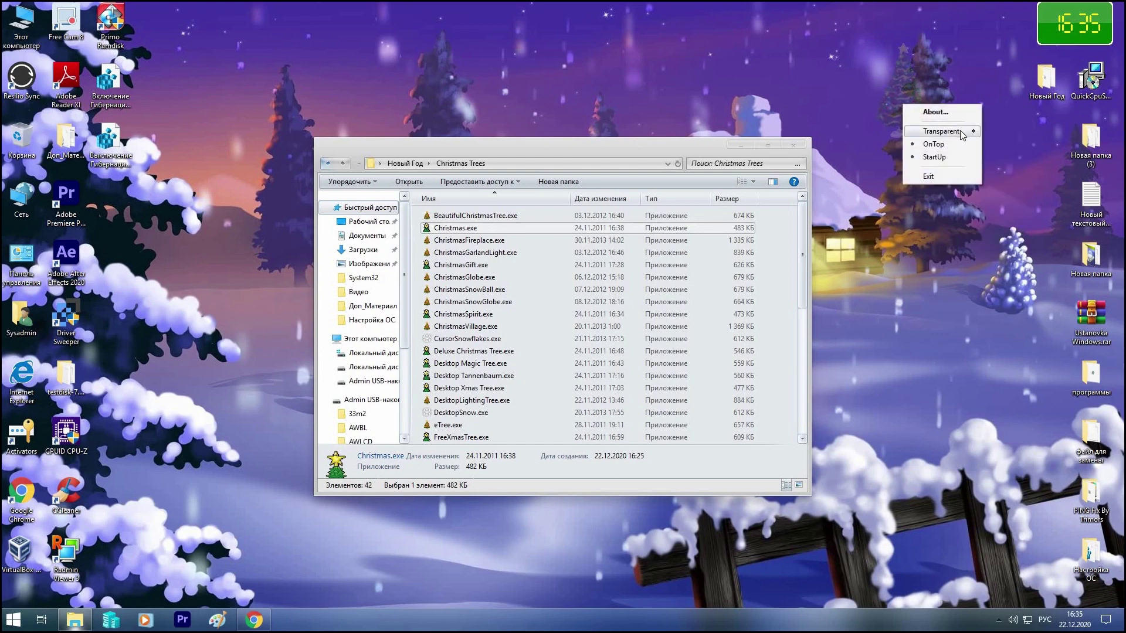
left_click(1002, 131)
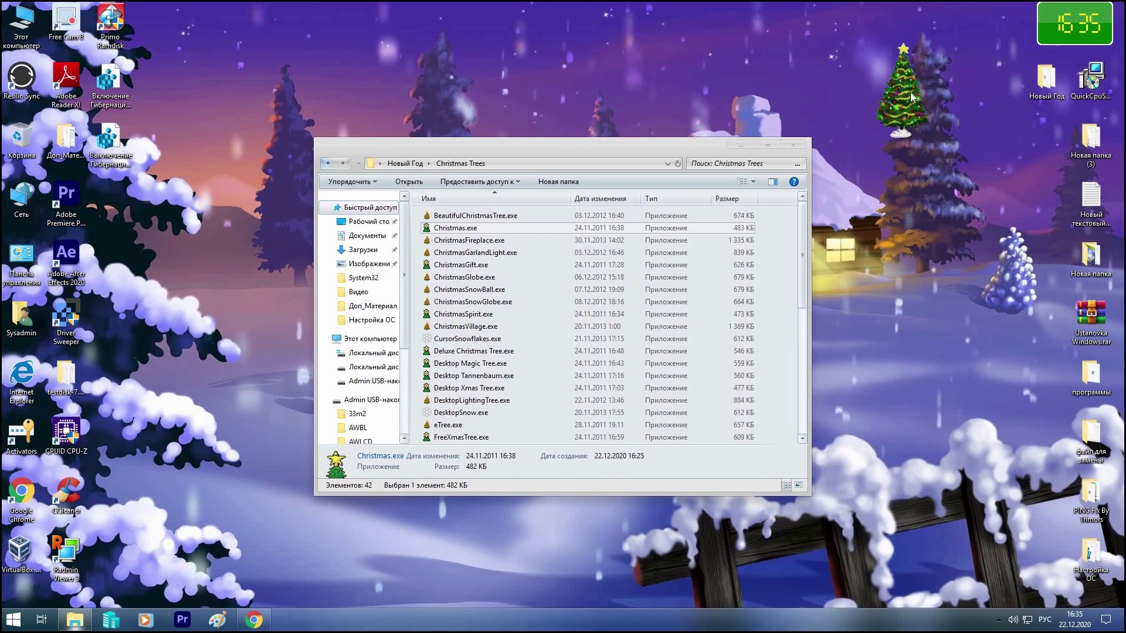
- Exit the current desktop tree and launch BeautifulChristmasTree.exe, placing its tree over the snowy fence in the wallpaper's lower corner
right_click(910, 93)
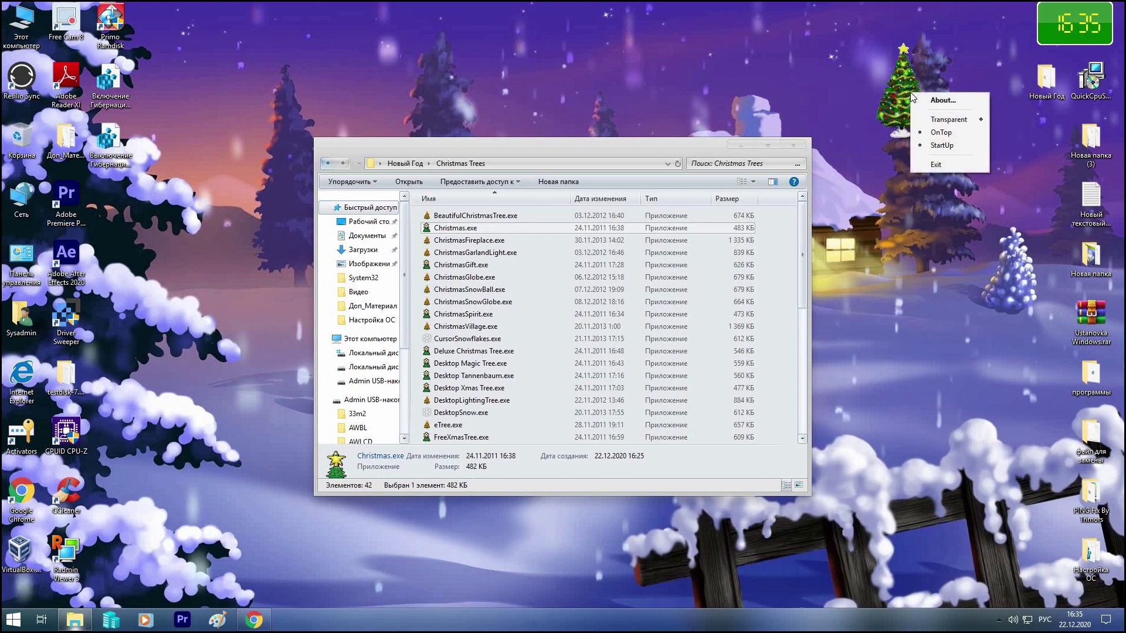
left_click(932, 165)
double_click(481, 216)
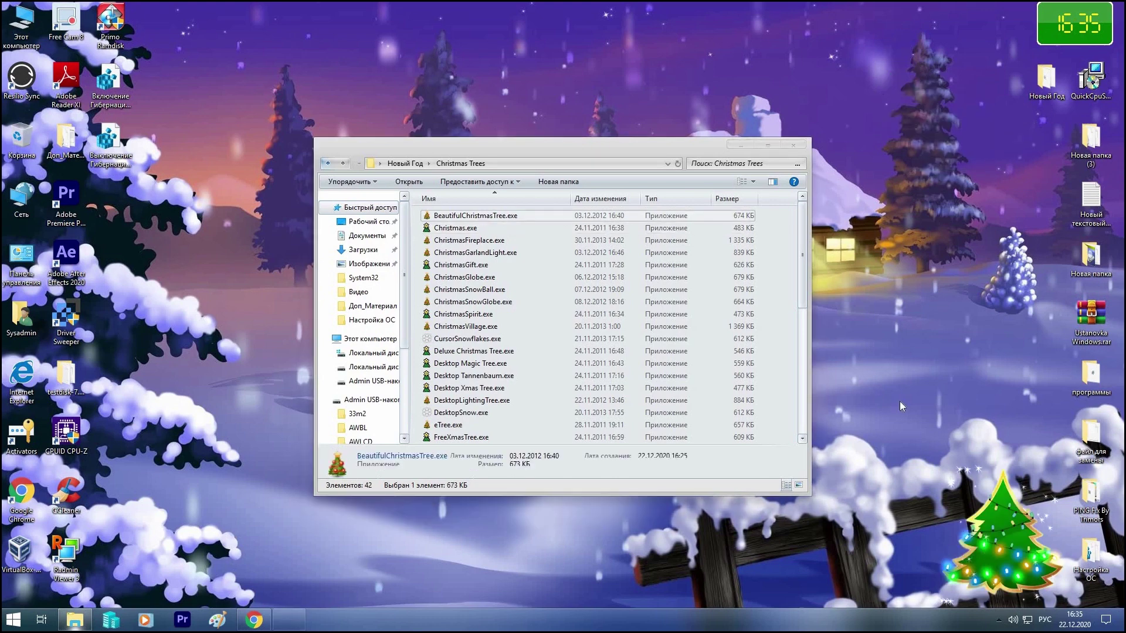
left_click_drag(990, 437, 1017, 554)
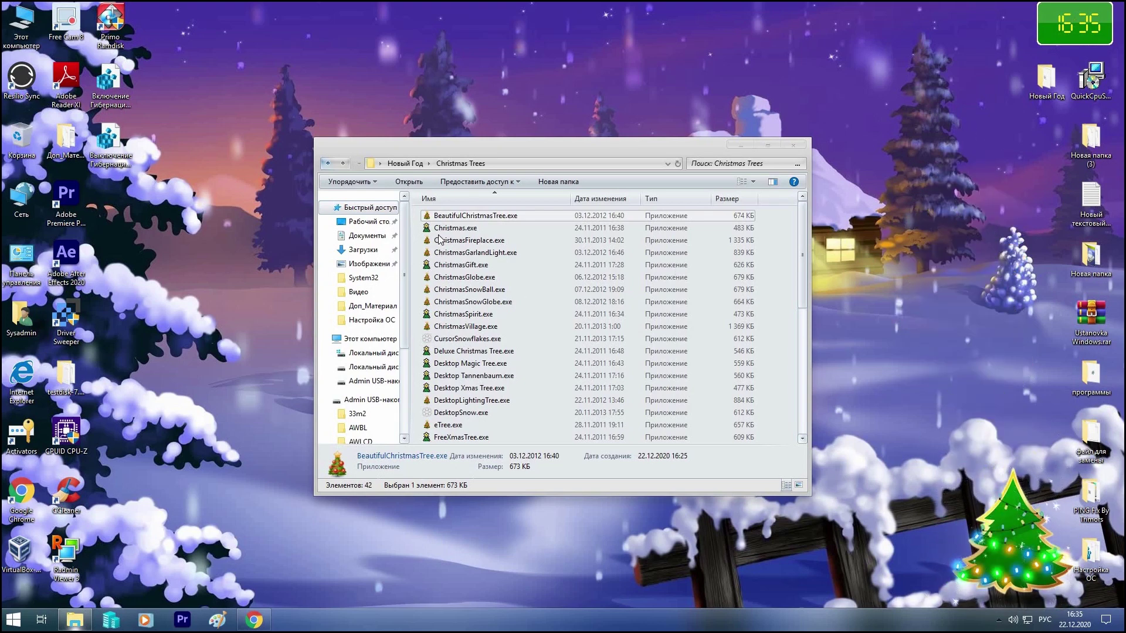
- Launch ChristmasGarlandLight.exe to hang a light garland along the desktop's upper edge, and try to open the garland's options
double_click(457, 253)
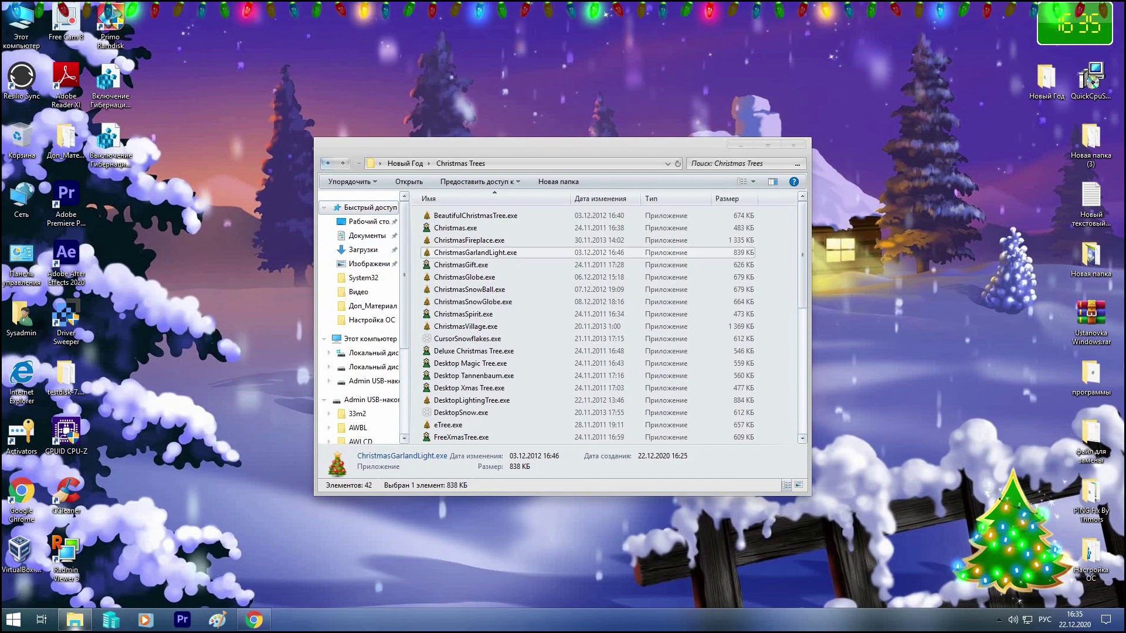
right_click(587, 3)
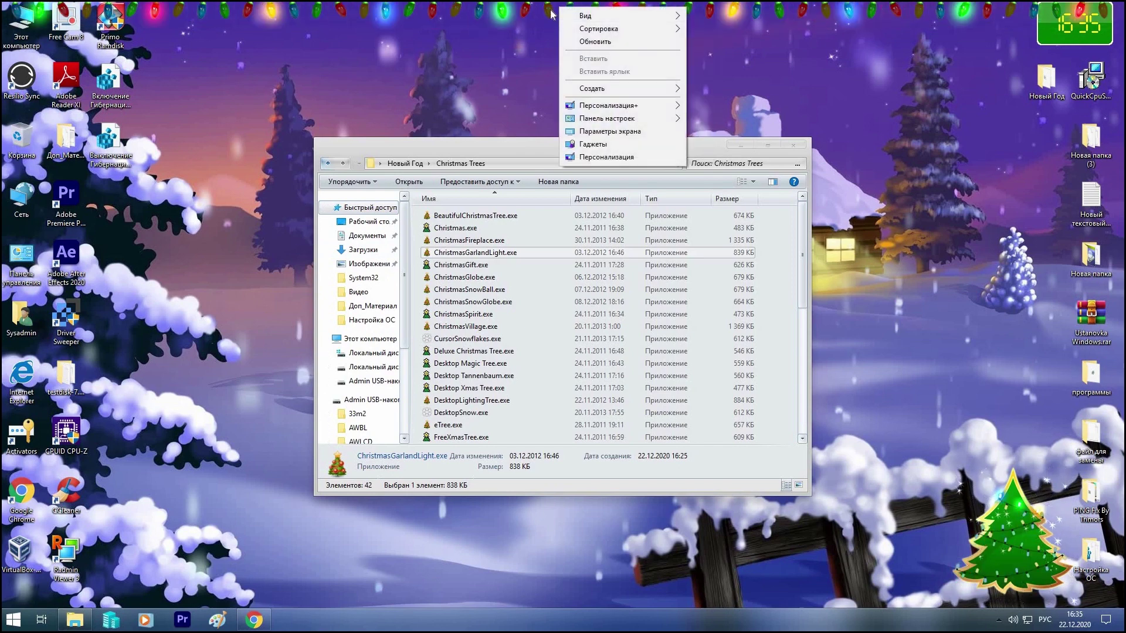
left_click(527, 14)
right_click(525, 16)
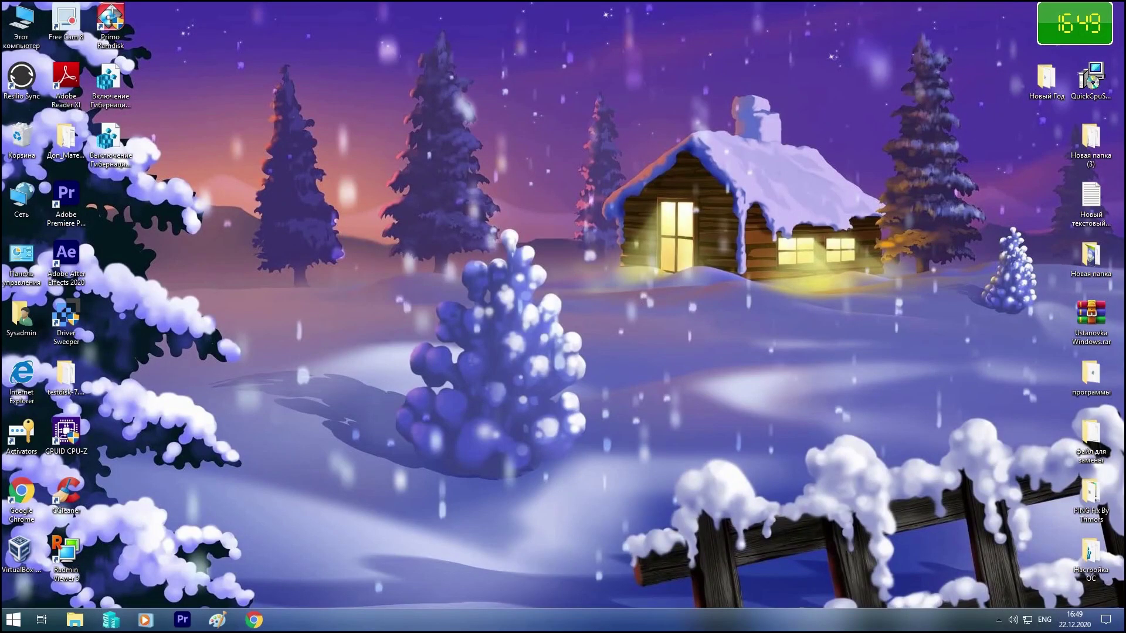
- Reopen the Christmas Trees folder and examine the Christmas programs among Task Manager's startup entries, closing Task Manager when done
double_click(1065, 88)
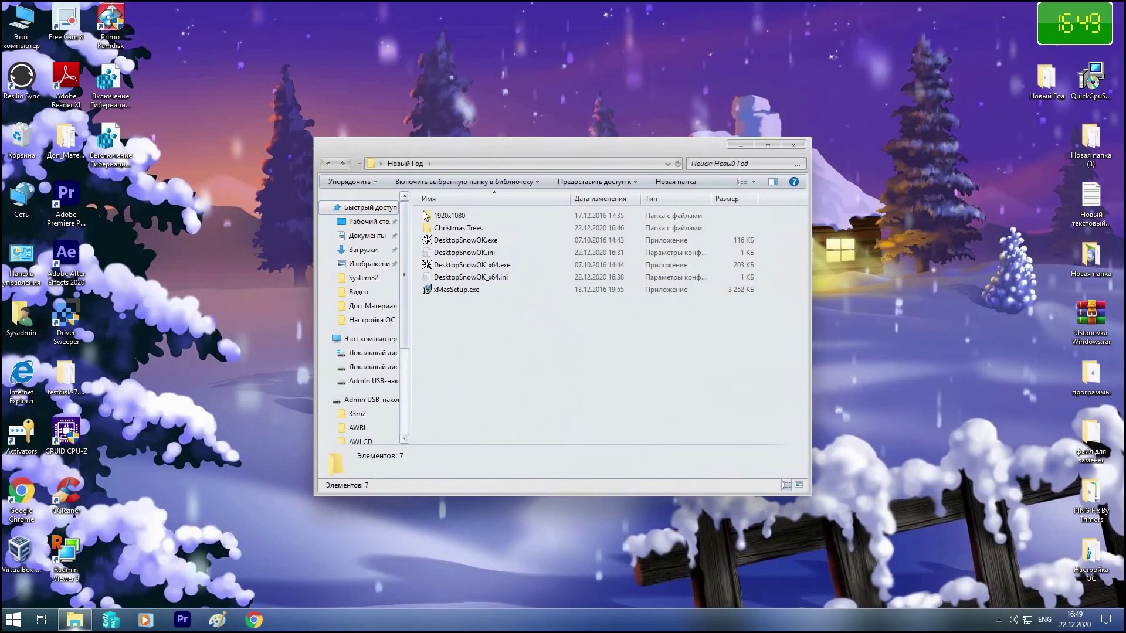
double_click(454, 228)
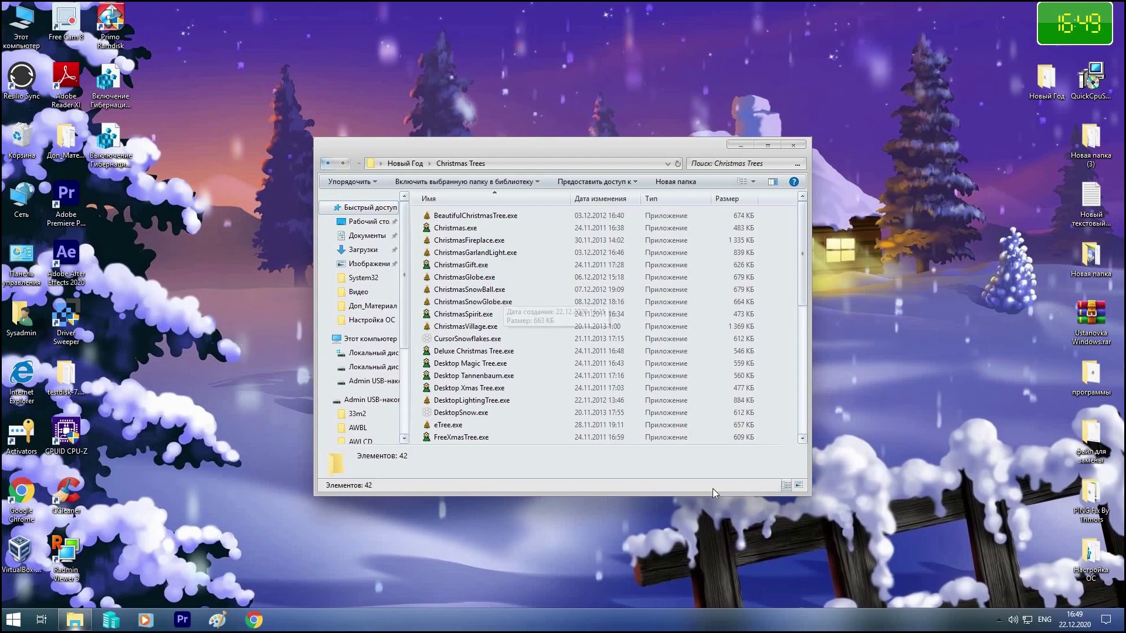
right_click(705, 619)
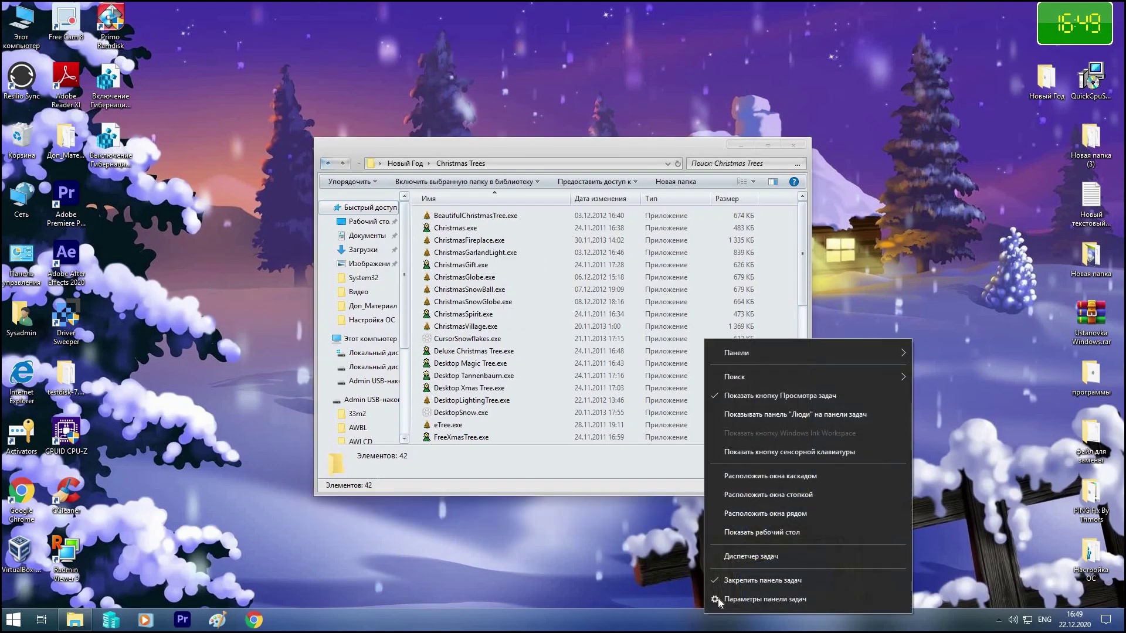
left_click(739, 561)
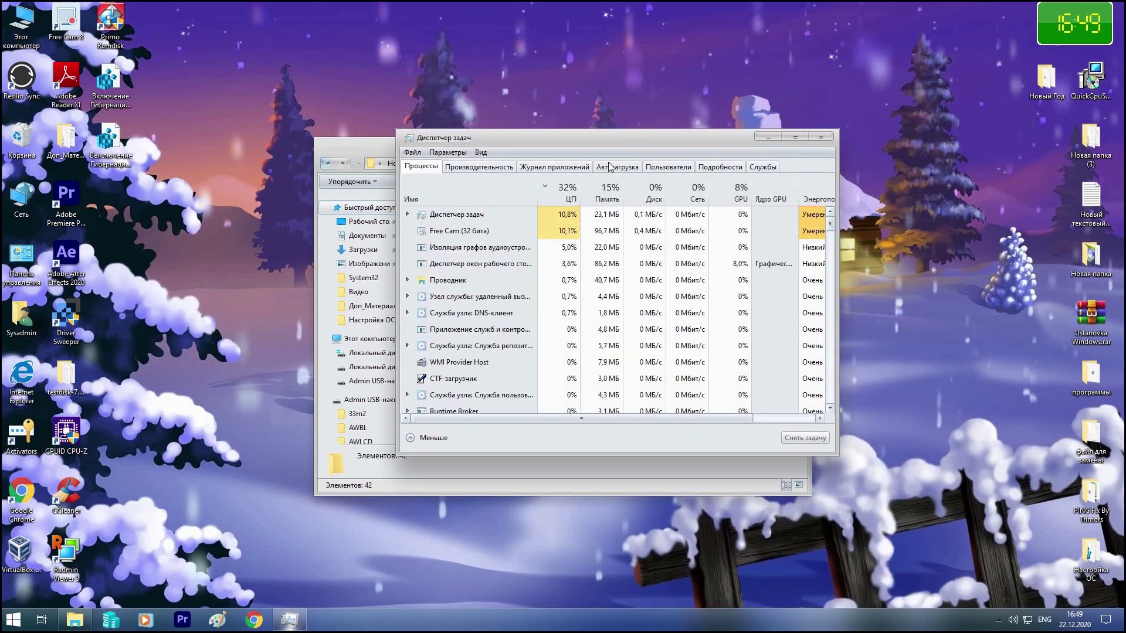
left_click(616, 166)
scroll(460, 268, "down", 2)
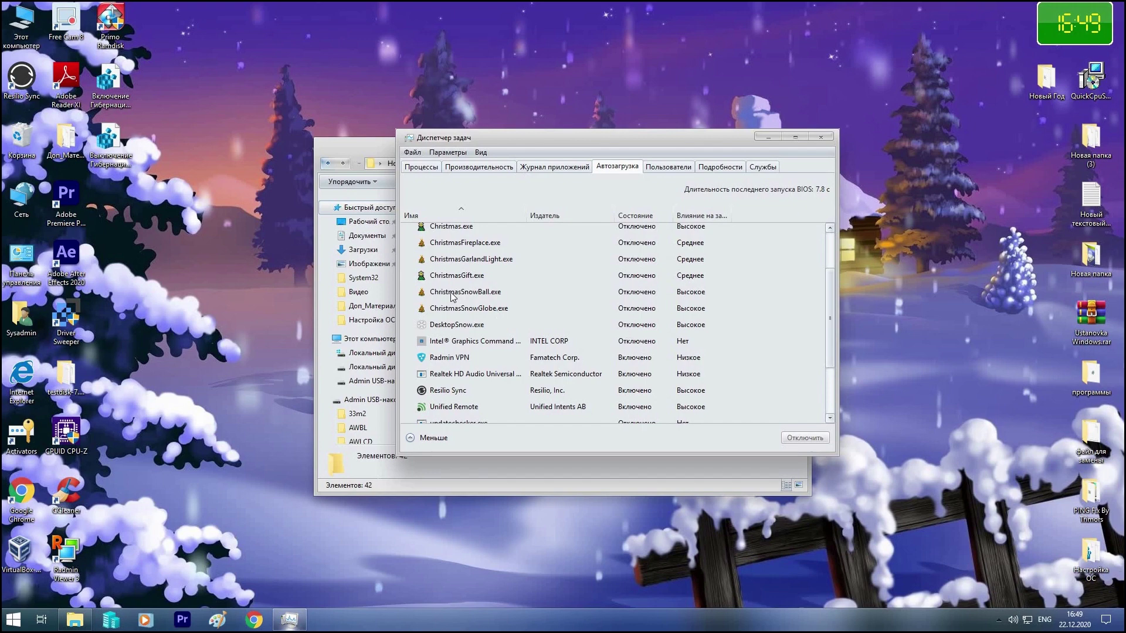
scroll(452, 297, "up", 2)
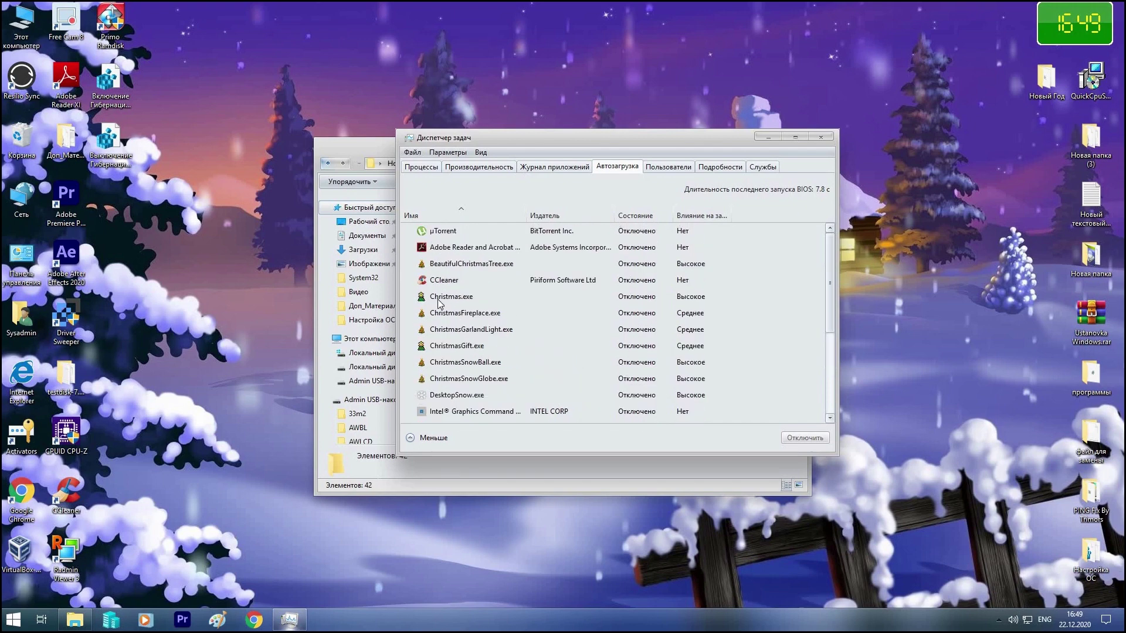
left_click(821, 136)
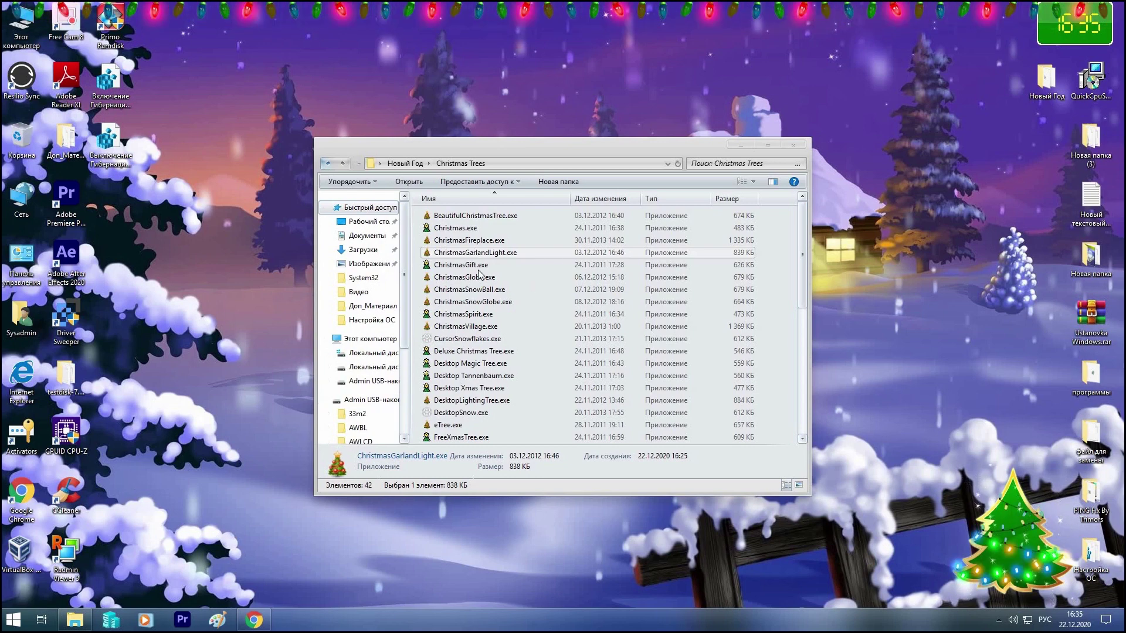
- Locate the Автозагрузка folder among all programs in Start, expand it, and select ChristmasGarlandLight.exe in the Christmas Trees folder
left_click(13, 620)
left_click(51, 572)
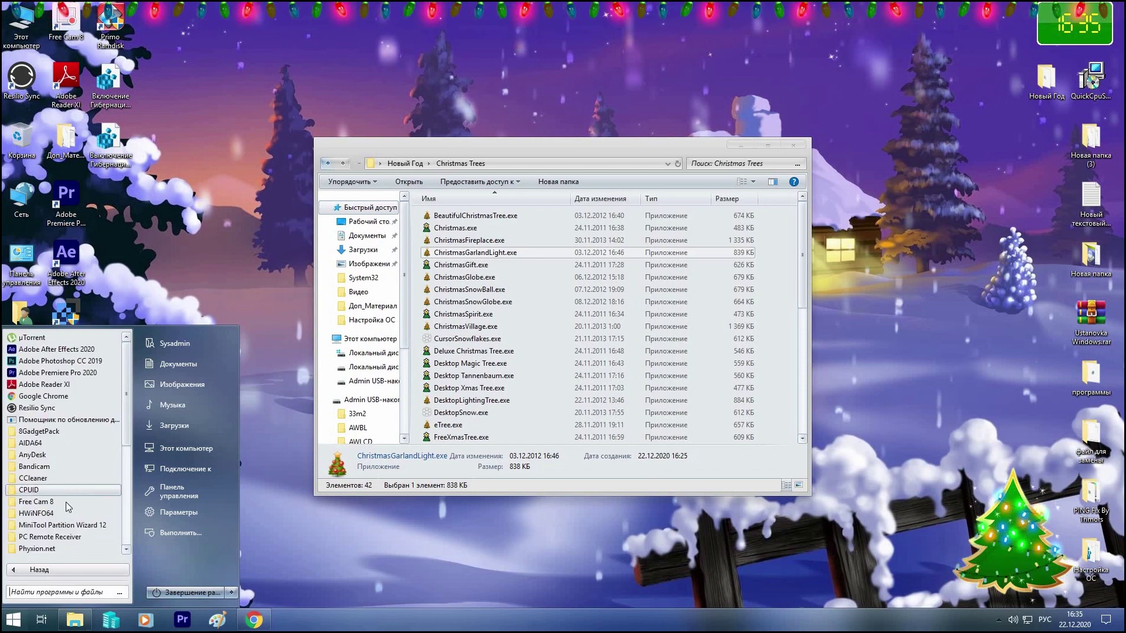
scroll(56, 510, "down", 3)
scroll(55, 510, "down", 3)
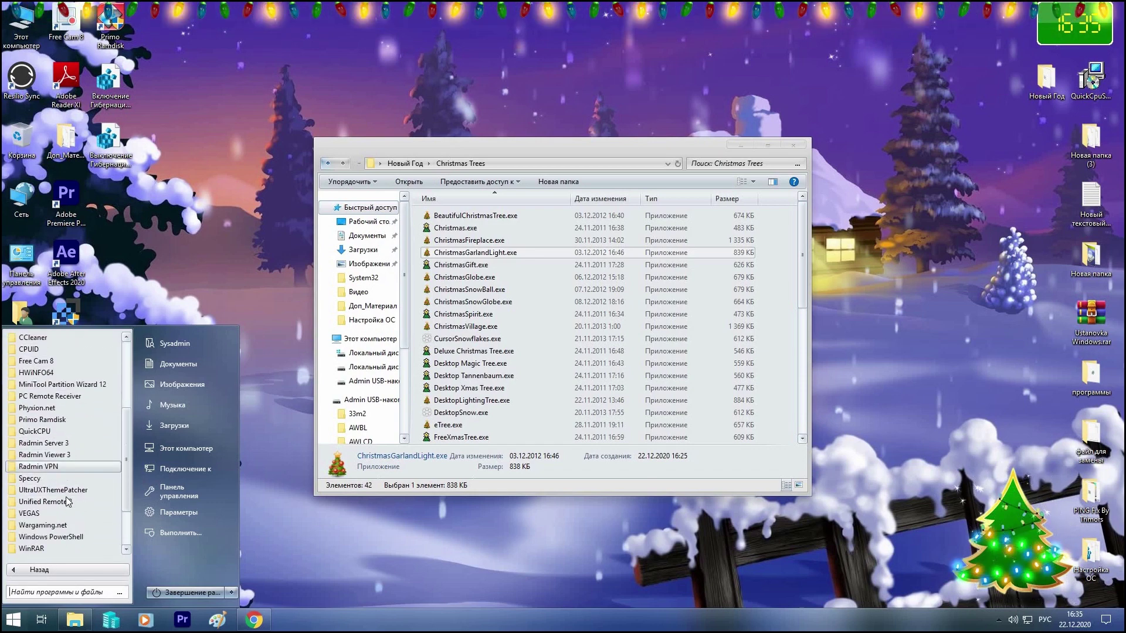
scroll(57, 504, "down", 1)
left_click(39, 489)
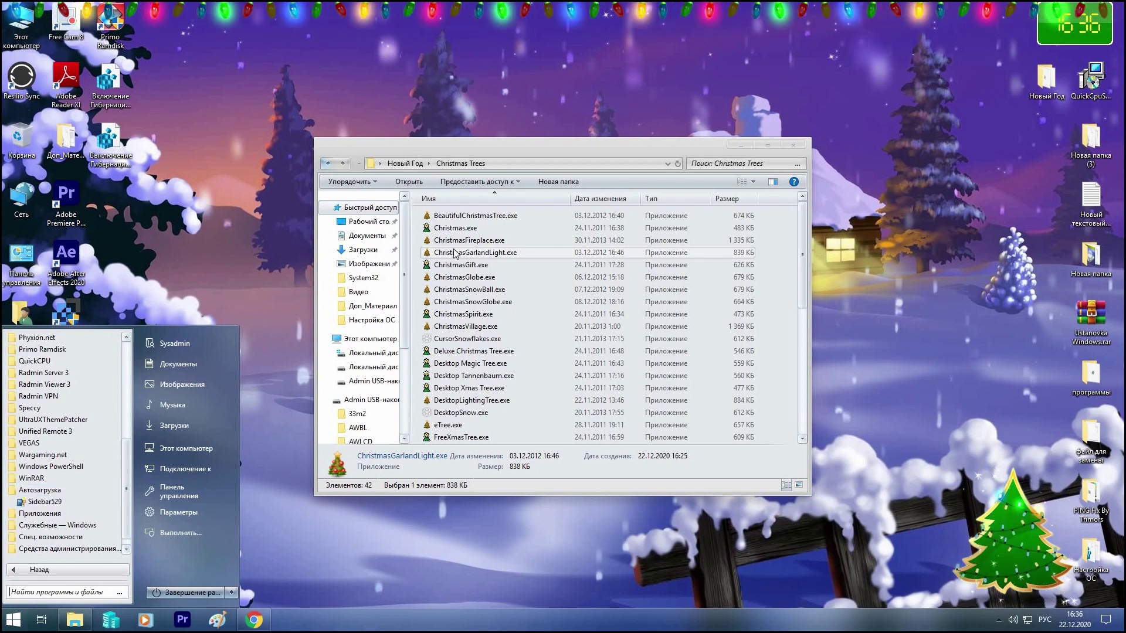
left_click(453, 253)
left_click_drag(451, 253, 88, 136)
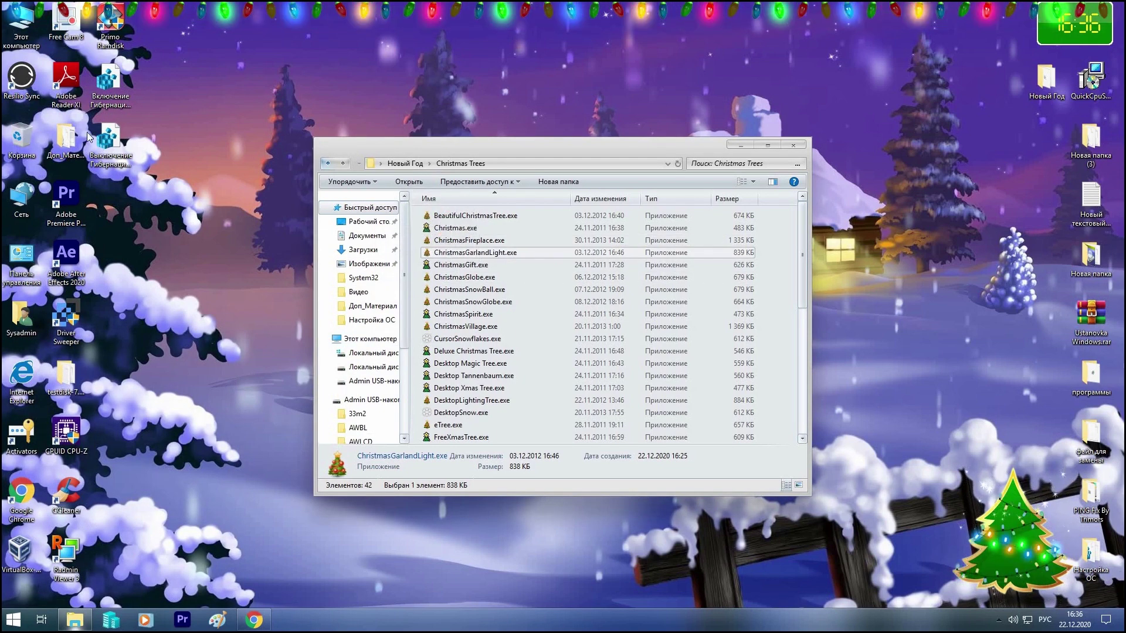
- Open the startup folder in a second Explorer window via shell:startup and place that window below the Christmas Trees file list
double_click(19, 27)
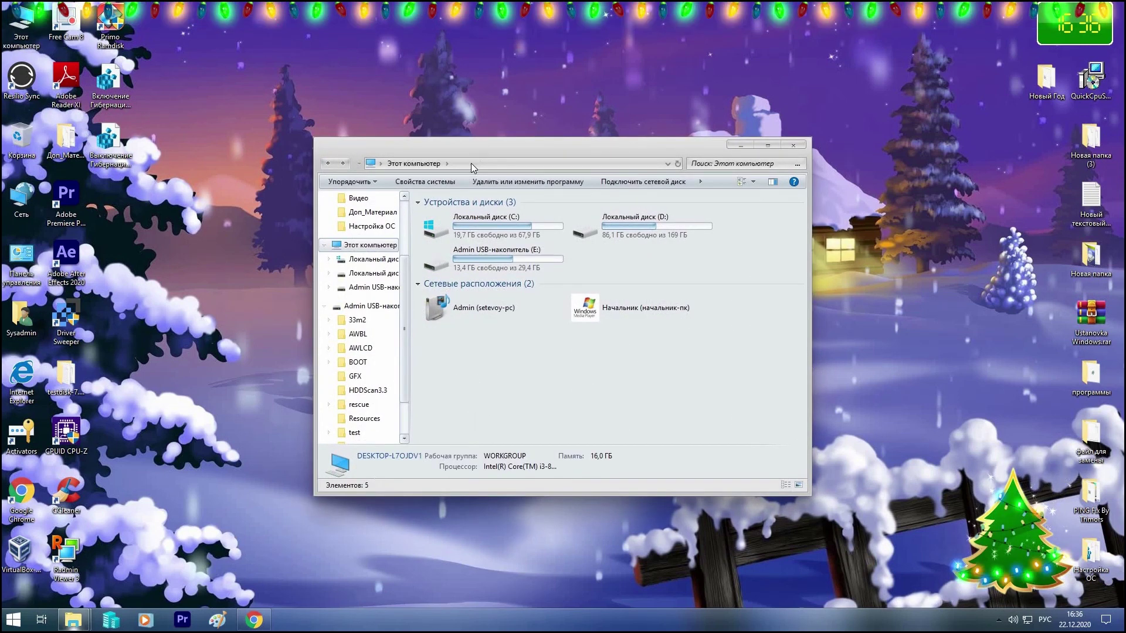
left_click(472, 164)
type("shell:startup")
key("Return")
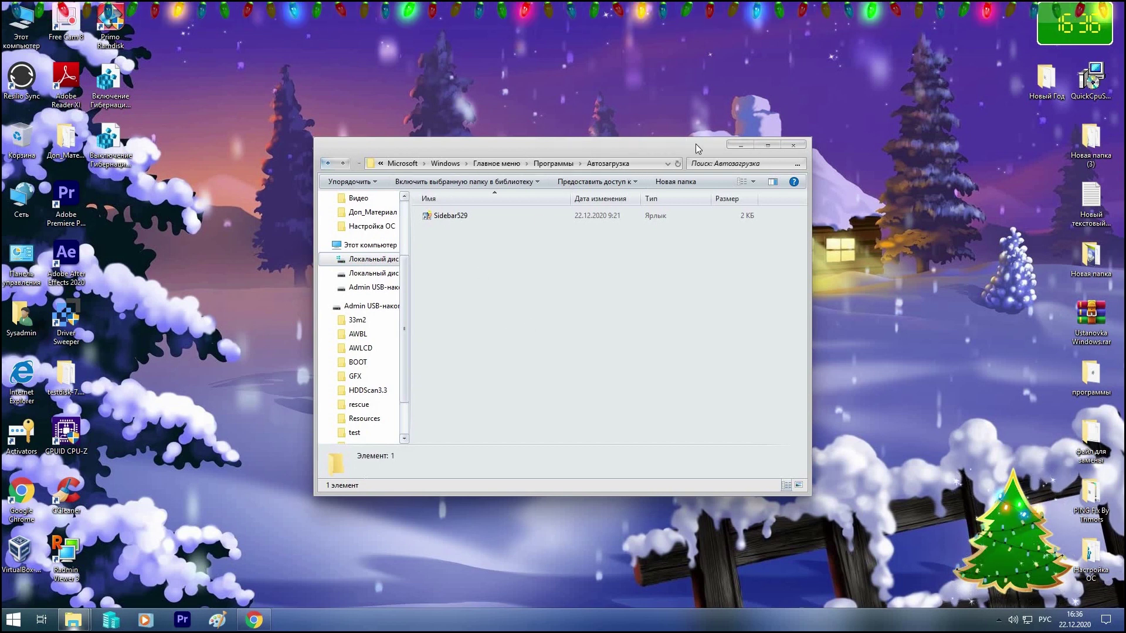
left_click_drag(669, 149, 707, 357)
- Copy ChristmasGarlandLight.exe from the Christmas Trees folder into the Автозагрузка folder
right_click(462, 253)
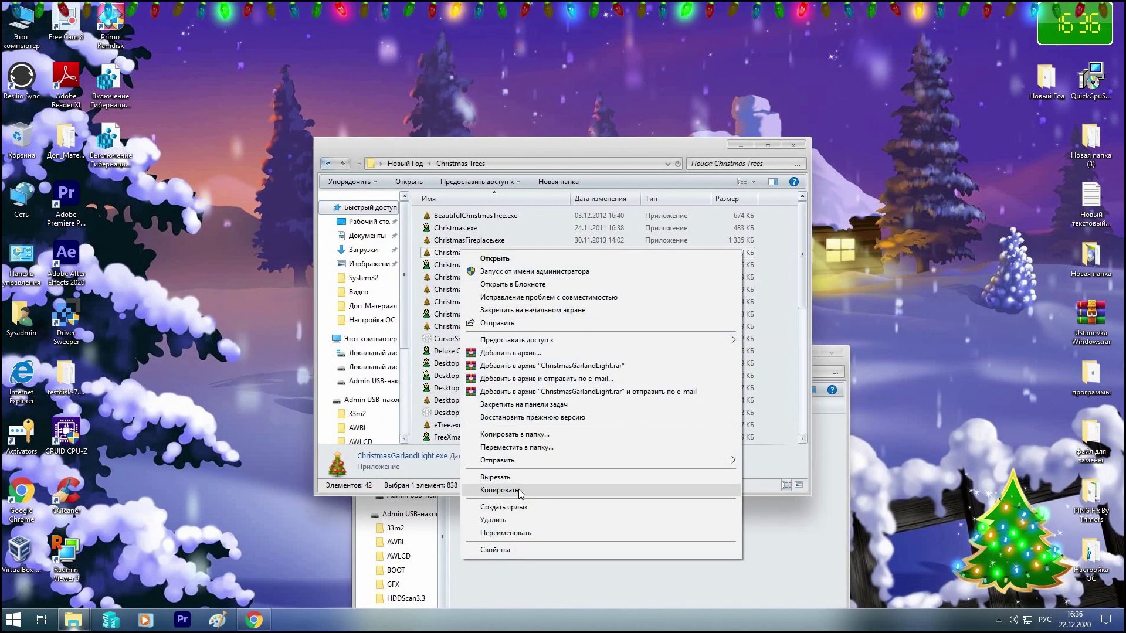
left_click(516, 492)
left_click(515, 530)
right_click(515, 530)
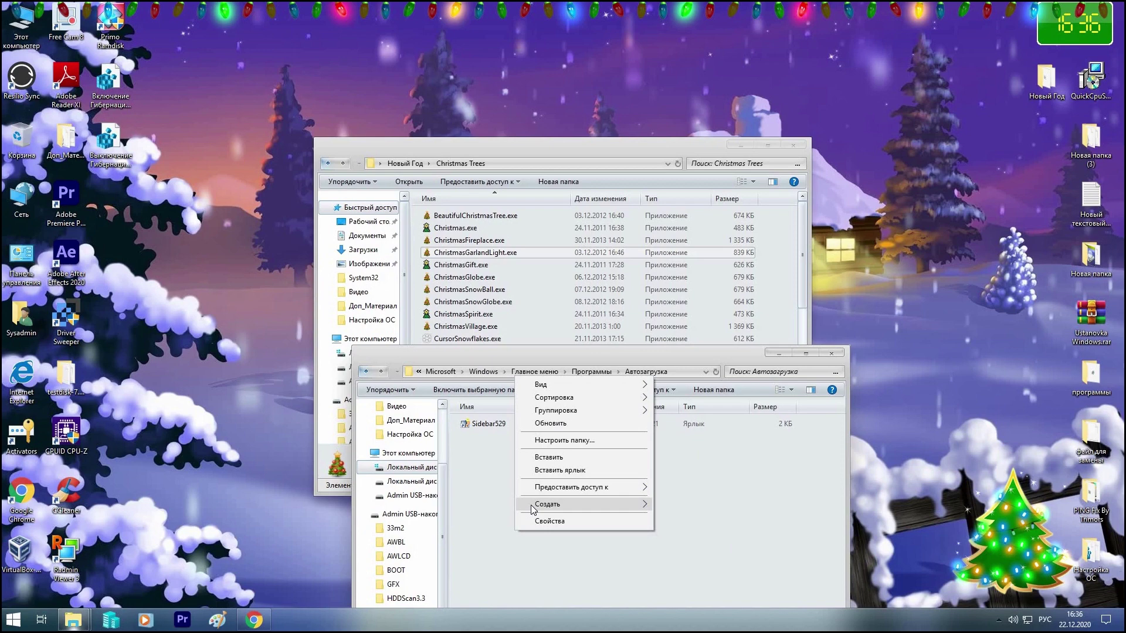
left_click(551, 457)
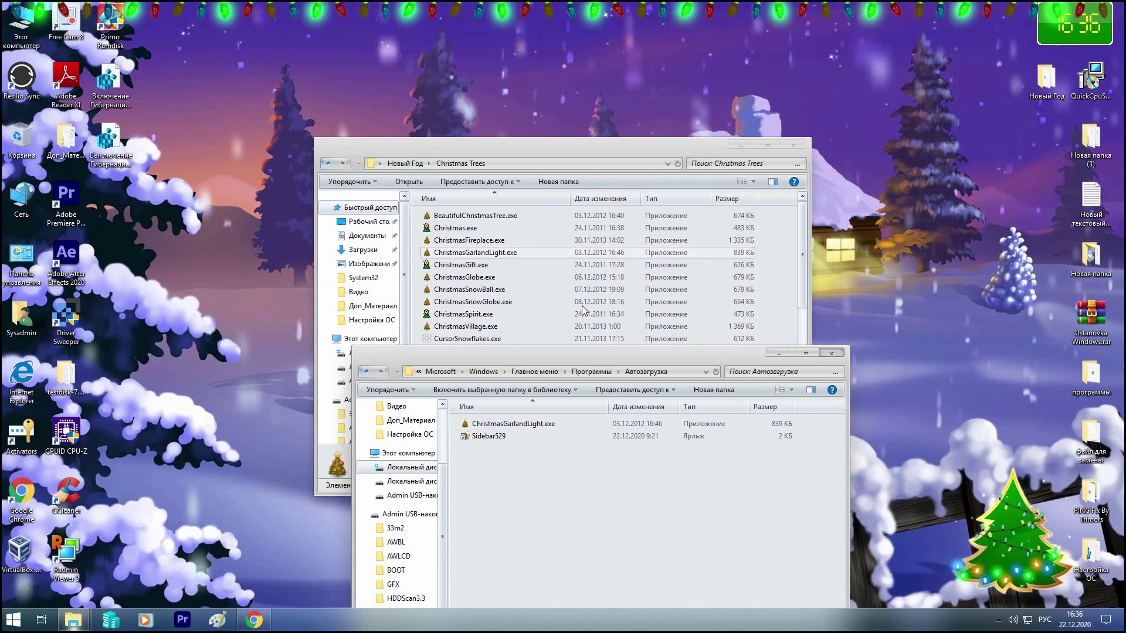
- Launch ChristmasSnowBall.exe and ChristmasSnowGlobe.exe, and place the snowman globe over the snowy tree in the wallpaper's lower corner
left_click(469, 289)
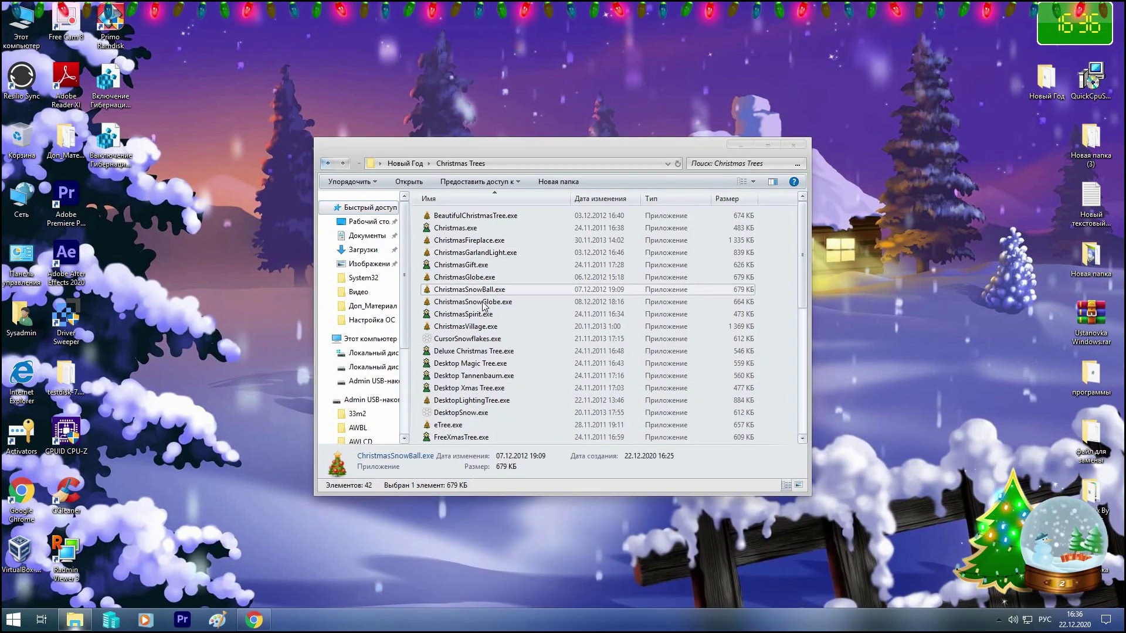
left_click(463, 302)
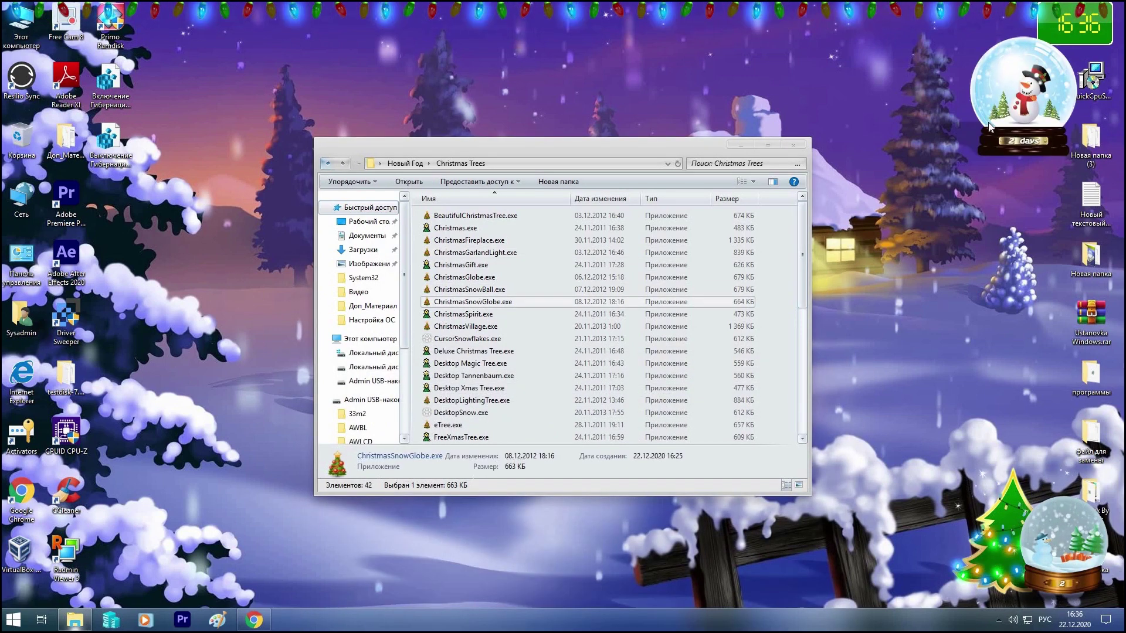
left_click_drag(934, 118, 62, 543)
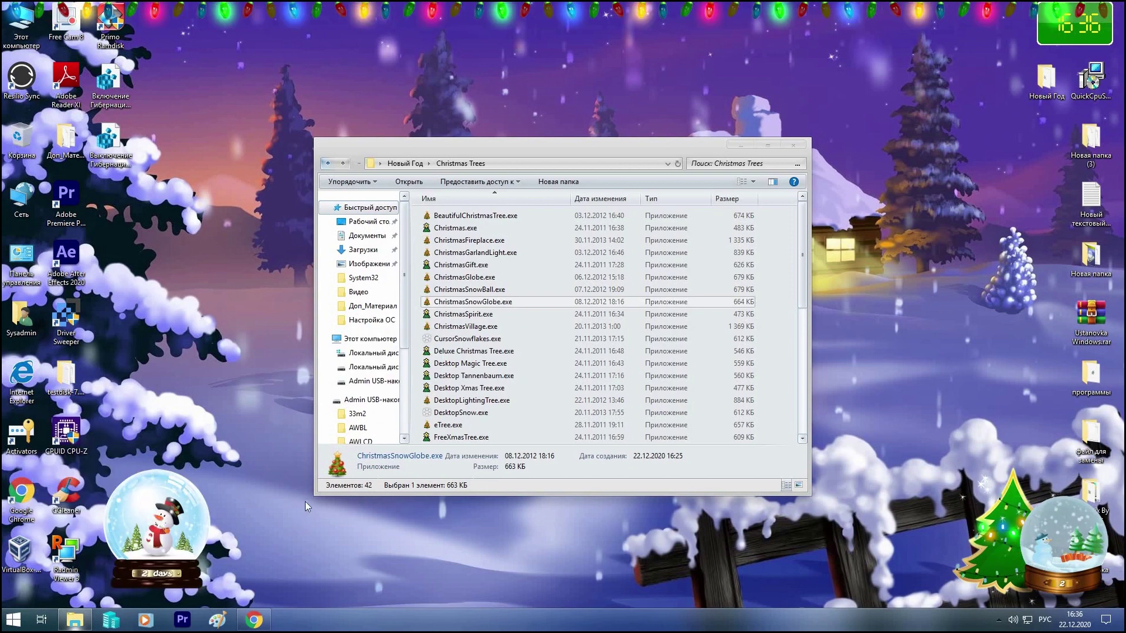
- Examine the snowman globe's countdown, transparency and Windows startup options, and dismiss them without changes
right_click(155, 533)
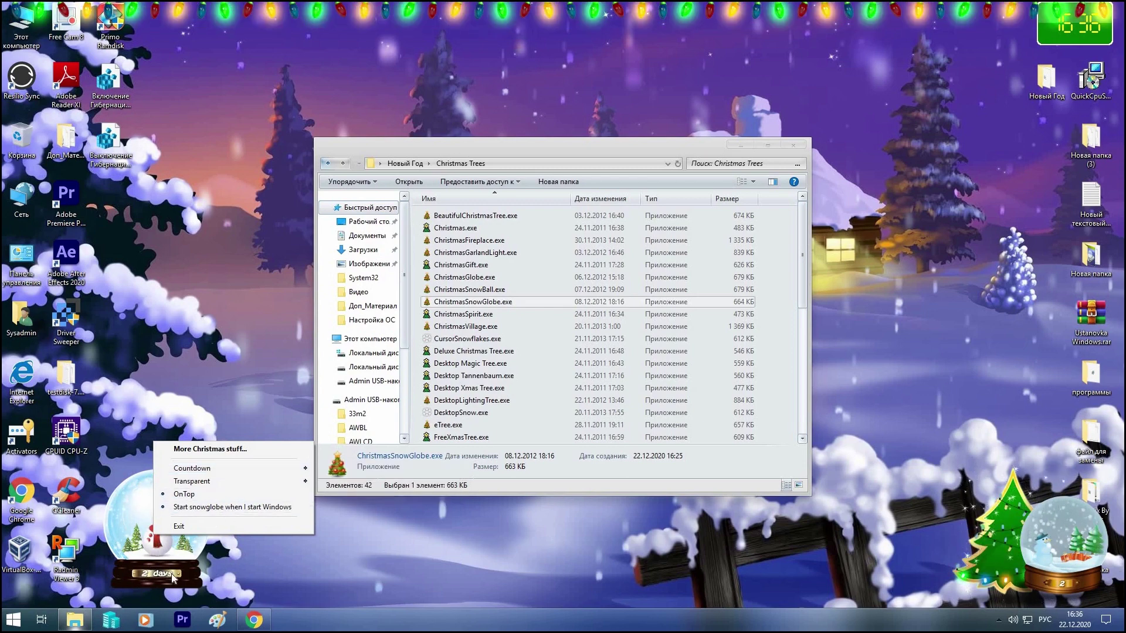
mouse_move(300, 471)
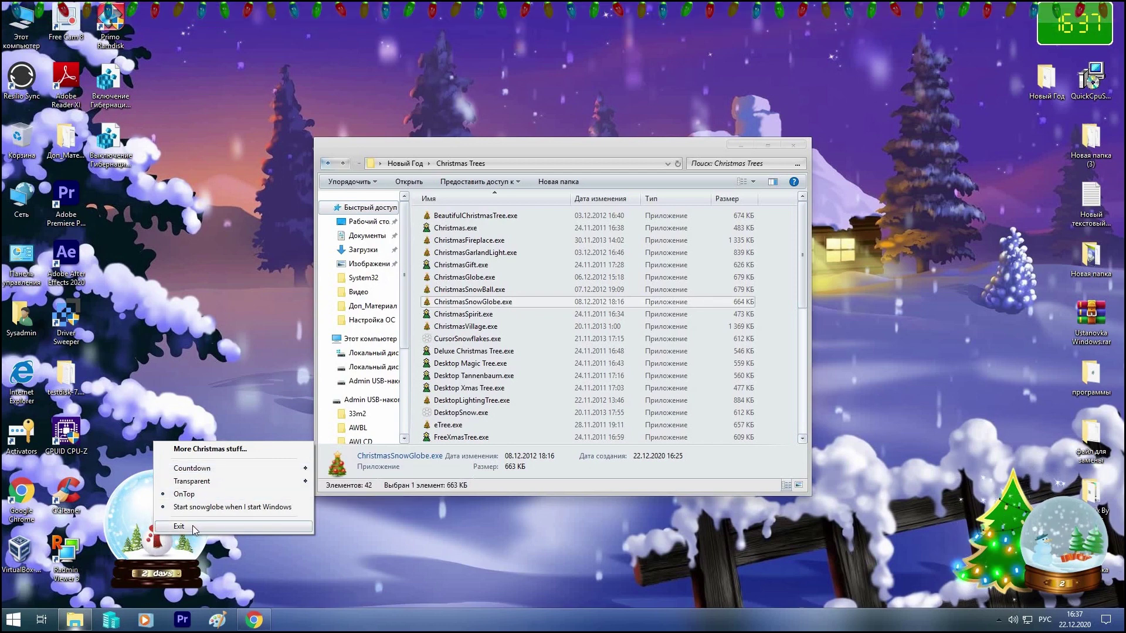
left_click(251, 297)
- Launch DesktopSnow.exe from the Christmas Trees folder and set the speed of its snowflakes to Normal
scroll(456, 316, "down", 4)
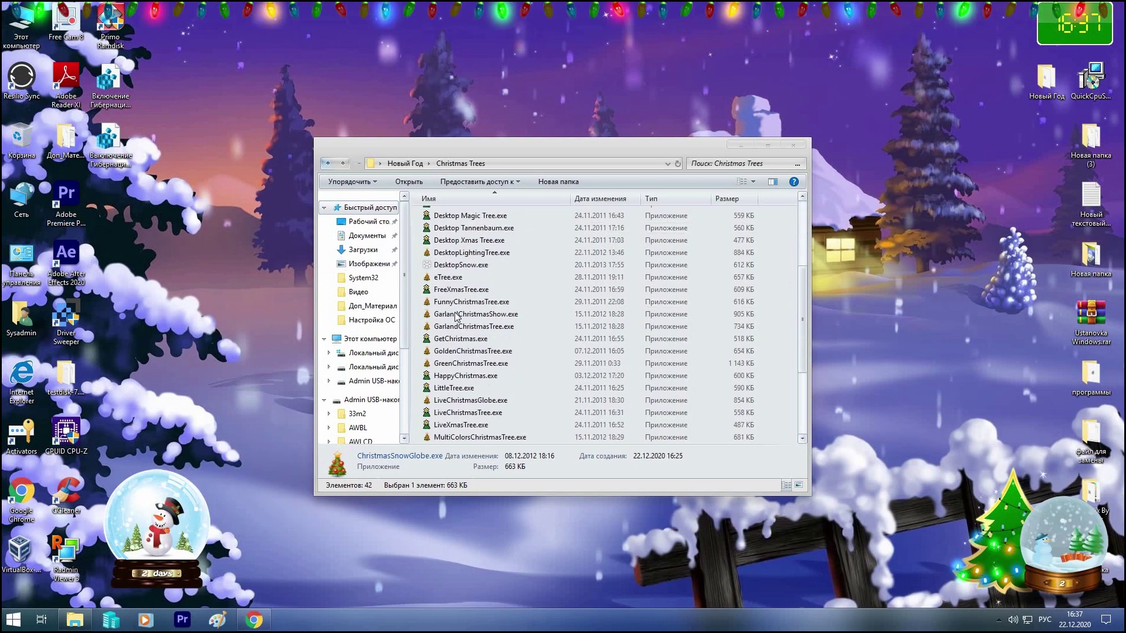
double_click(461, 265)
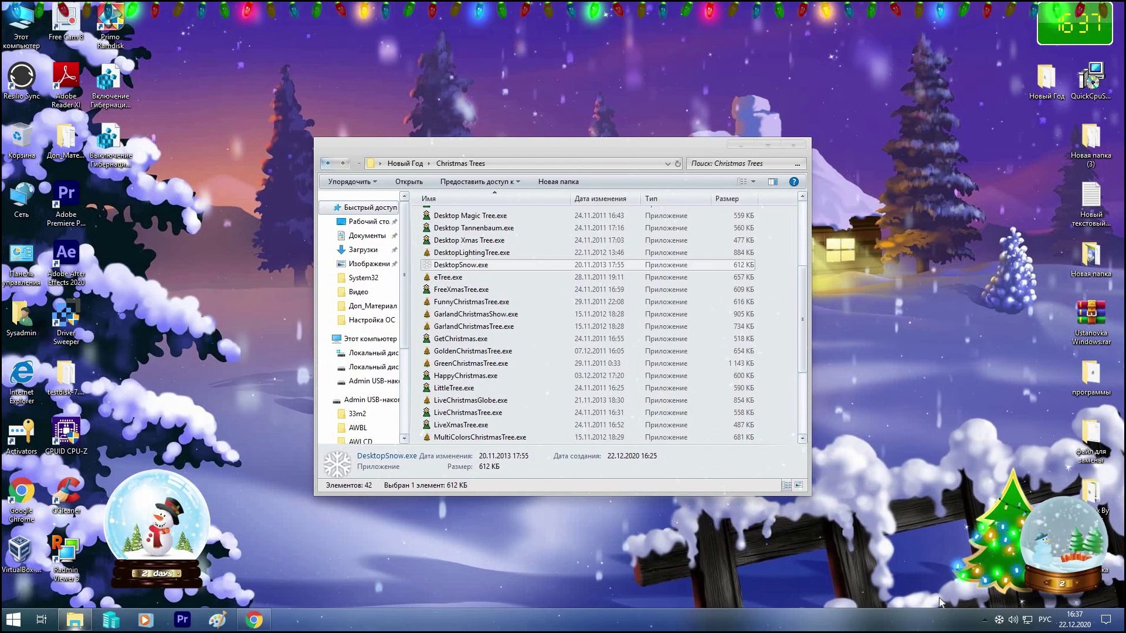
right_click(999, 619)
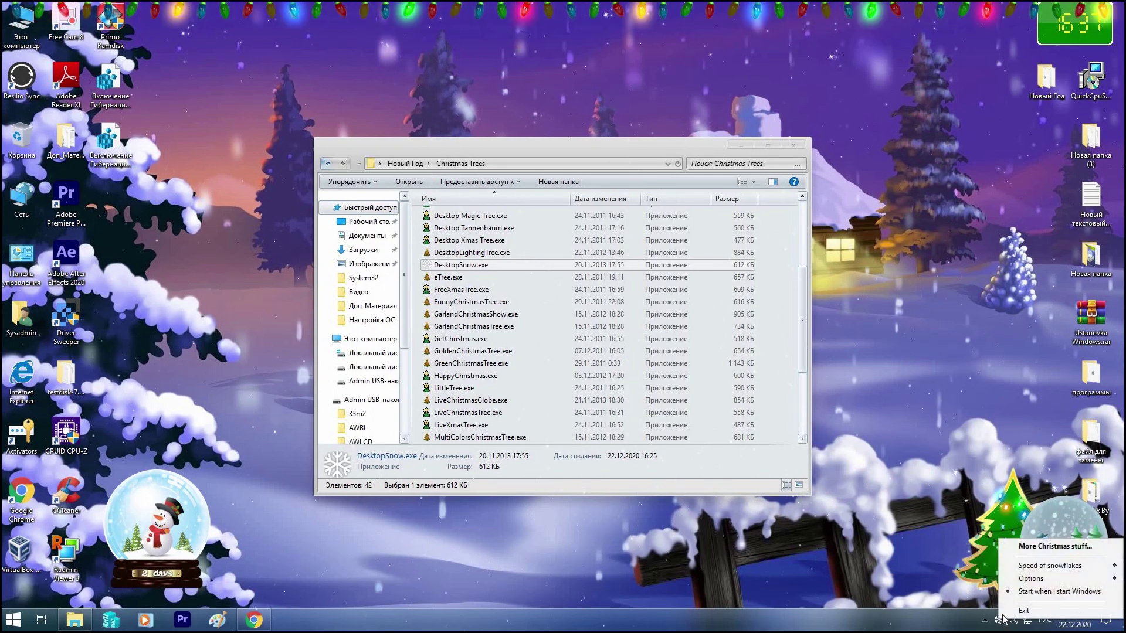
mouse_move(1044, 565)
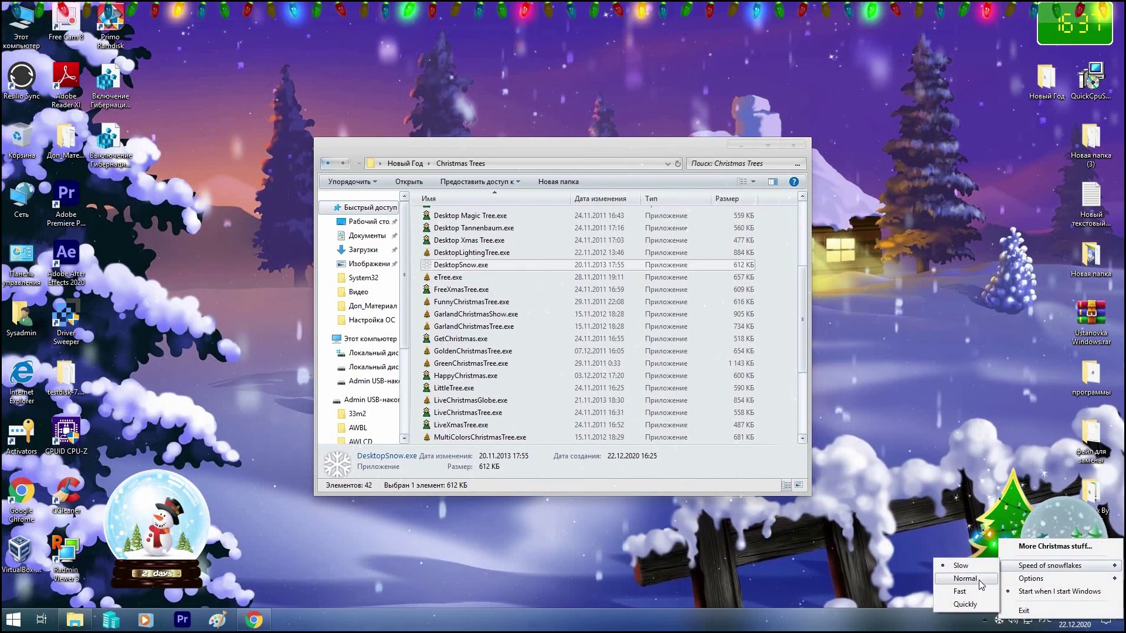
left_click(978, 580)
- Try the Quickly snowflake speed in DesktopSnow and exit the program
right_click(999, 620)
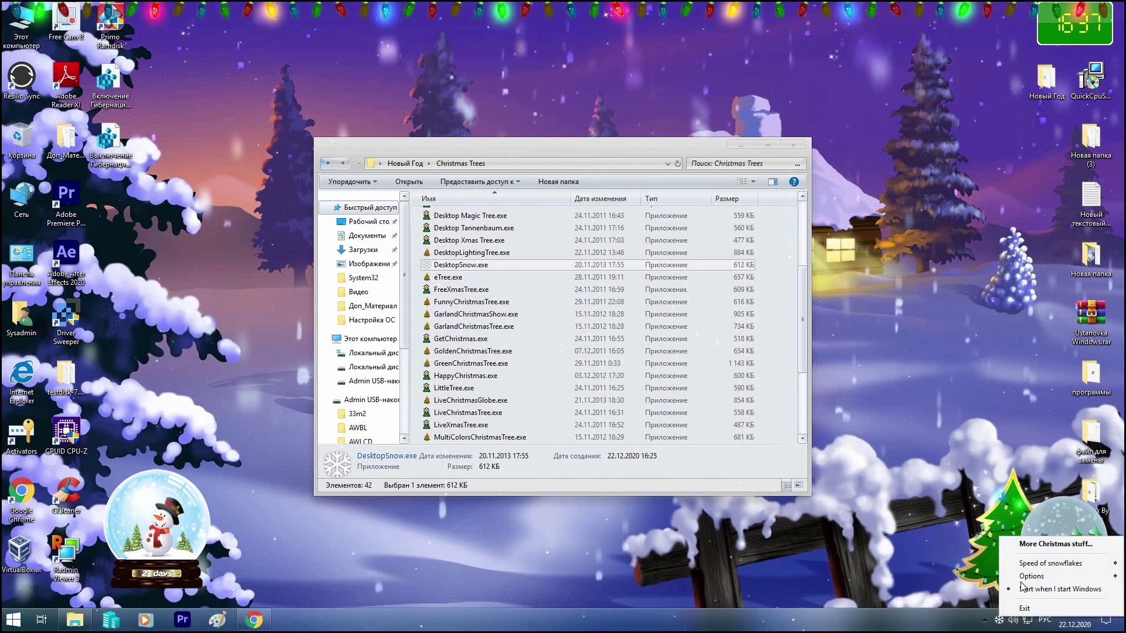
mouse_move(1031, 566)
left_click(968, 612)
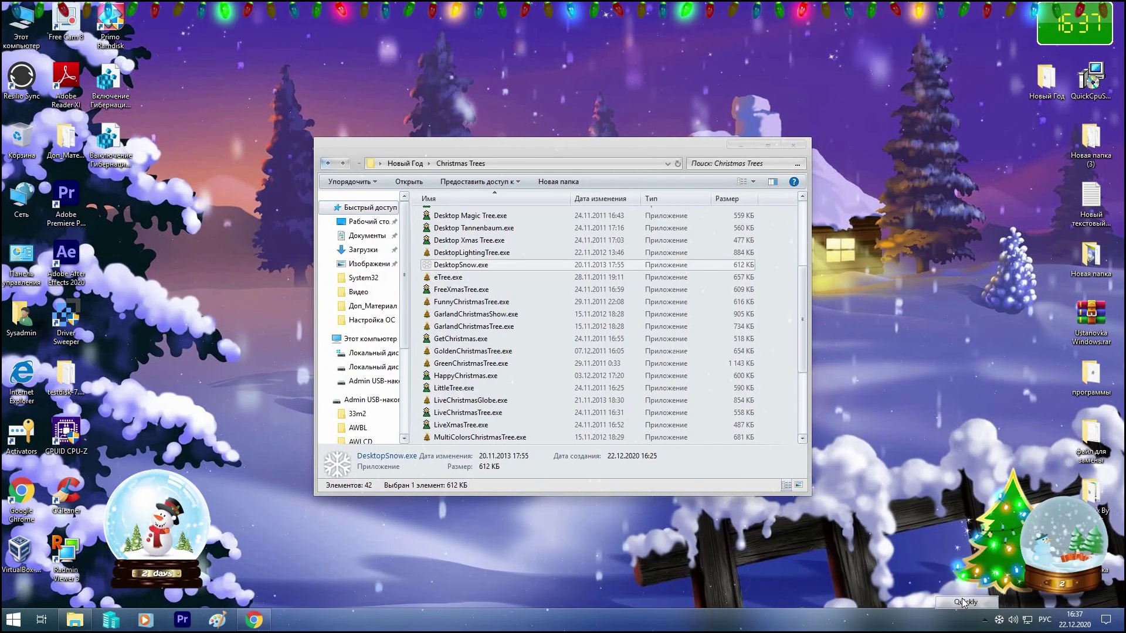
right_click(999, 620)
left_click(1035, 587)
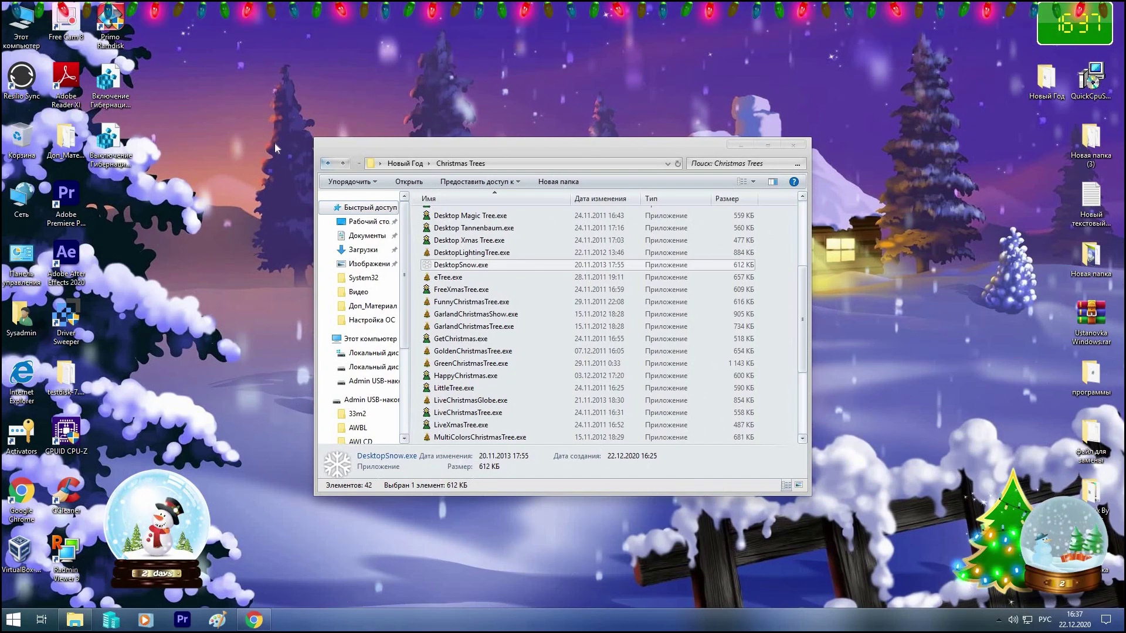
- Return to the Новый Год folder and launch DesktopSnowOK_x64.exe
left_click(328, 163)
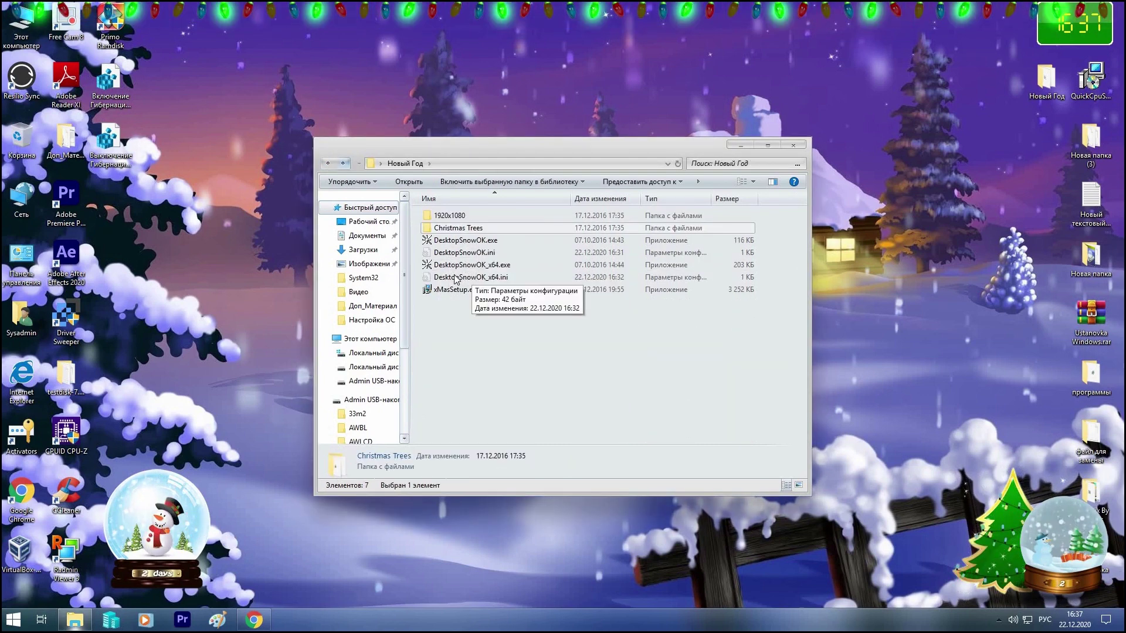
left_click(471, 241)
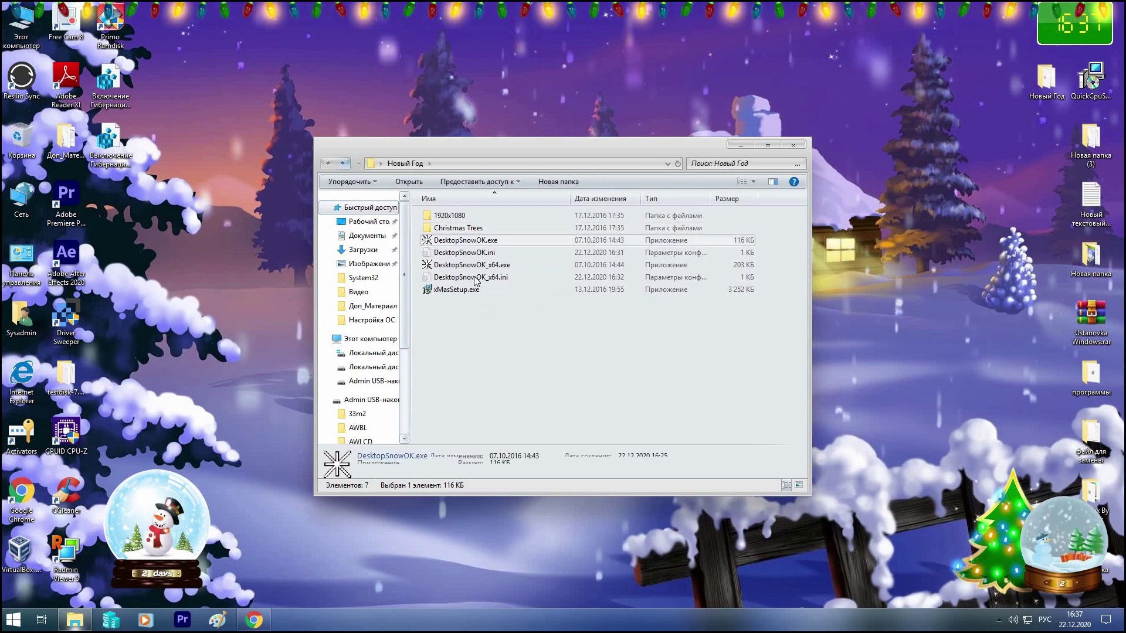
left_click(466, 266)
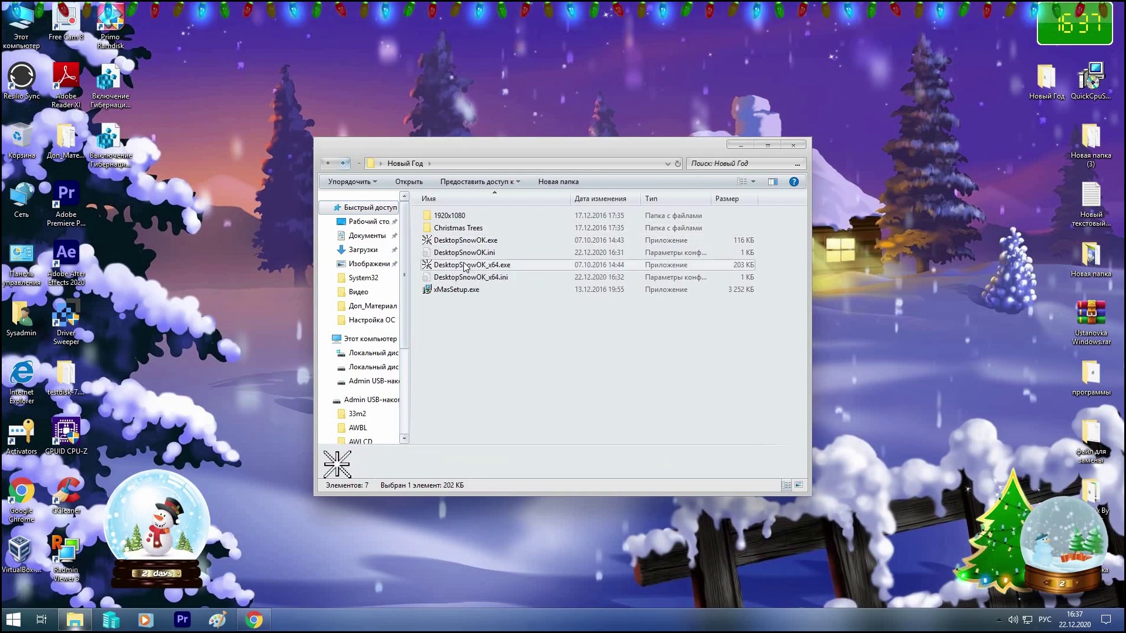
double_click(465, 266)
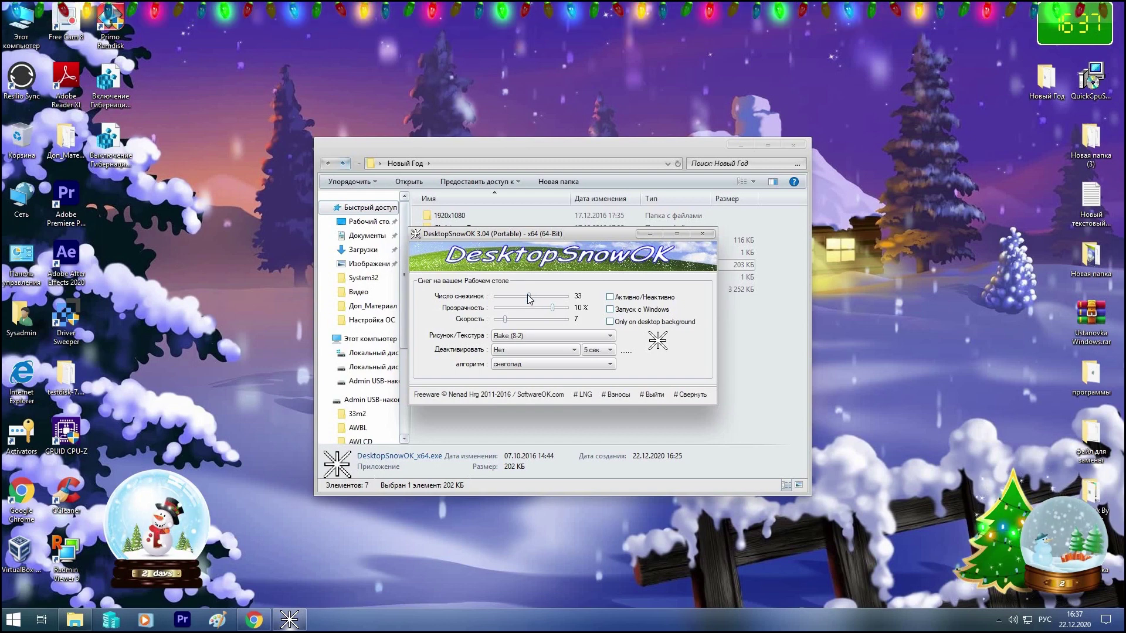
- Try 38 snowflakes, 40% transparency and a speed of 19, and view the list of interface languages
left_click_drag(526, 294, 535, 299)
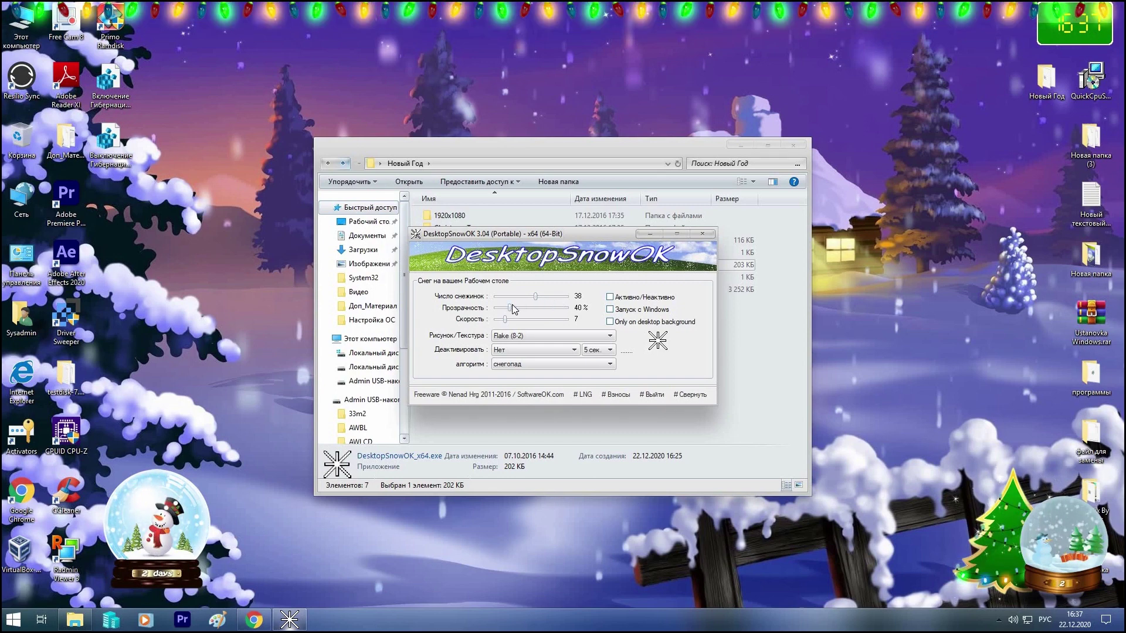
left_click(513, 320)
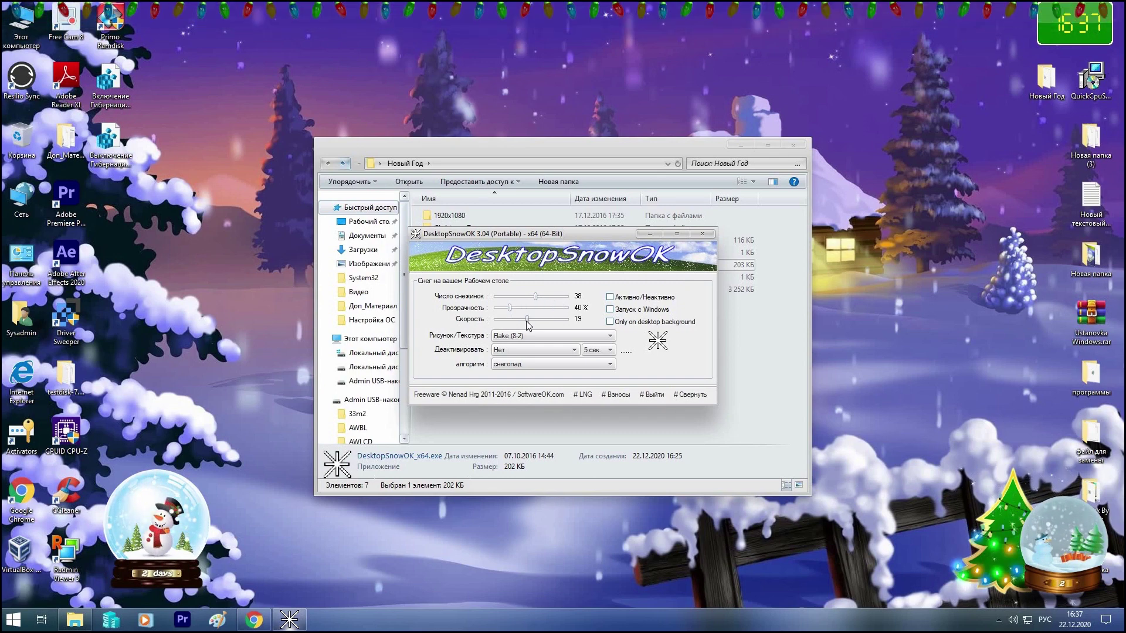
left_click(585, 395)
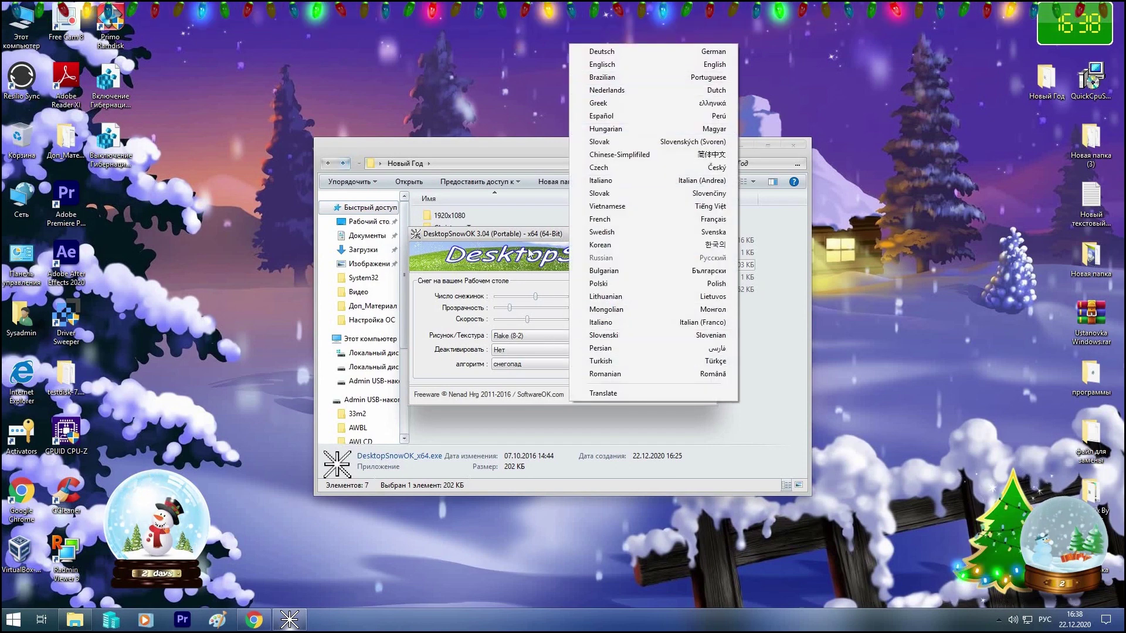
- Activate the desktop snowfall with 59 snowflakes, 6% transparency and a speed of 39
left_click(554, 265)
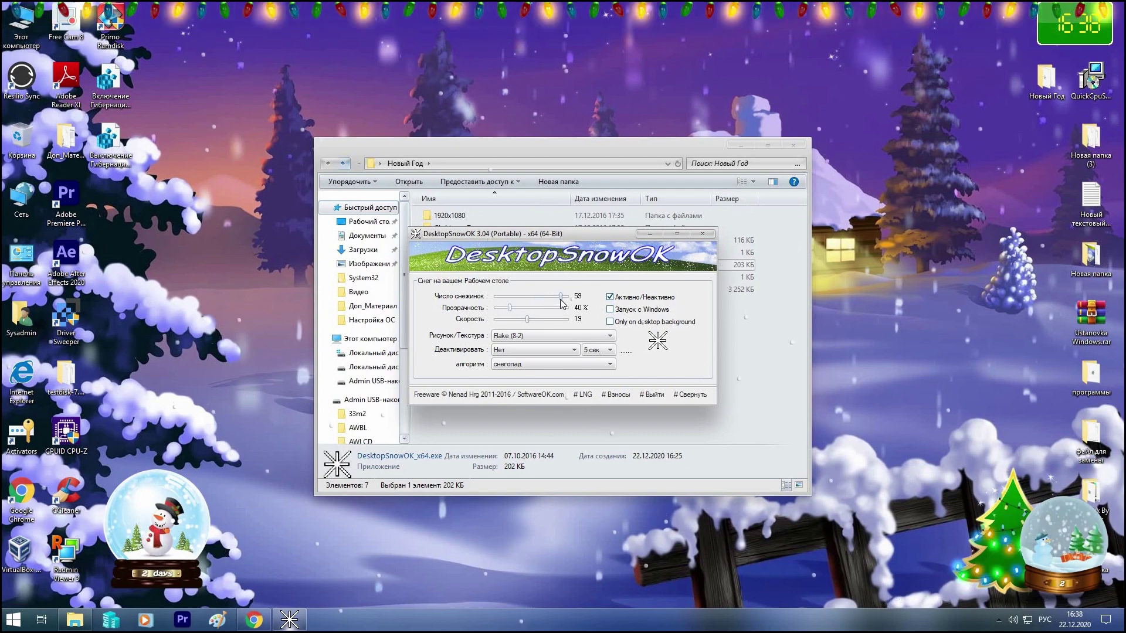
left_click_drag(510, 305, 544, 323)
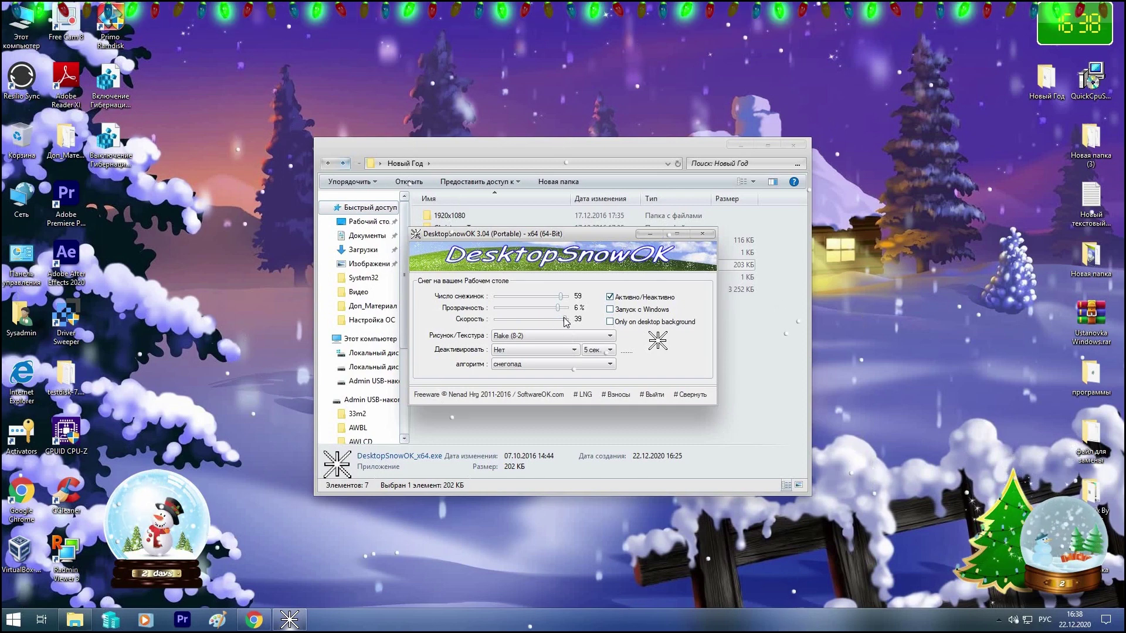
- Try the Star 2 (24) snowflake texture, set the texture to Star 3 (12), and keep deactivation at Нет
left_click(504, 336)
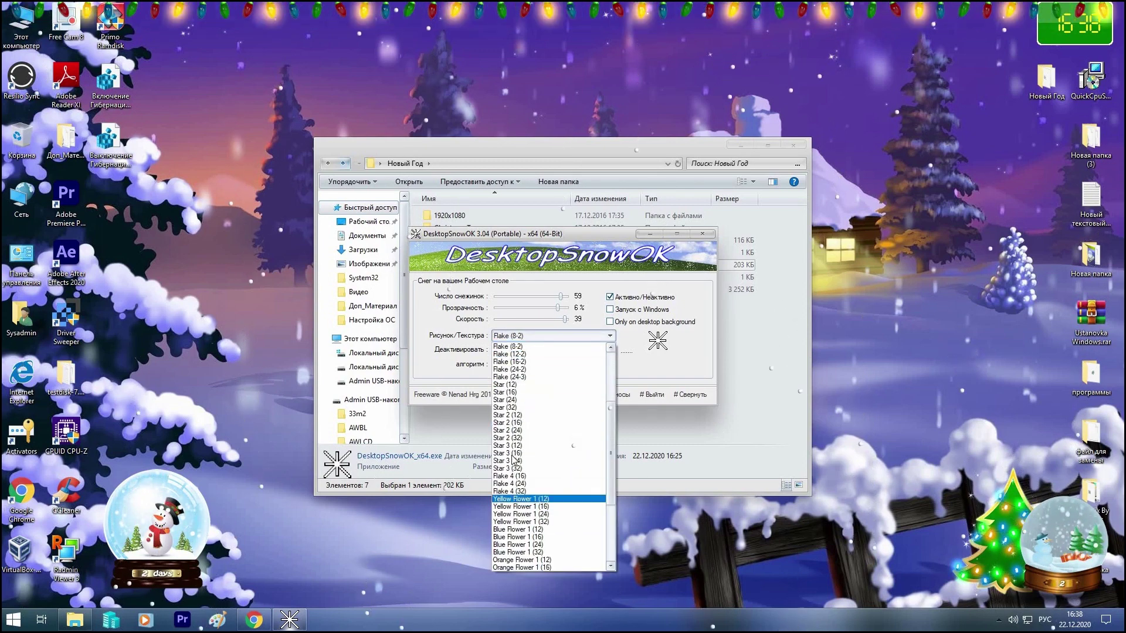
left_click(504, 434)
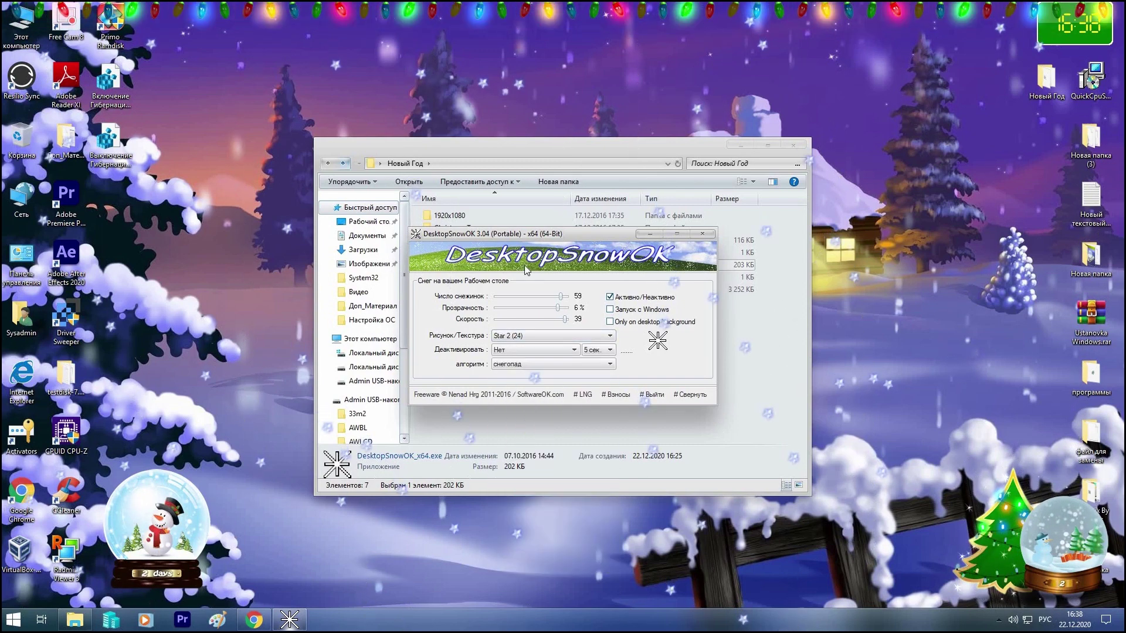
left_click(543, 339)
left_click(525, 360)
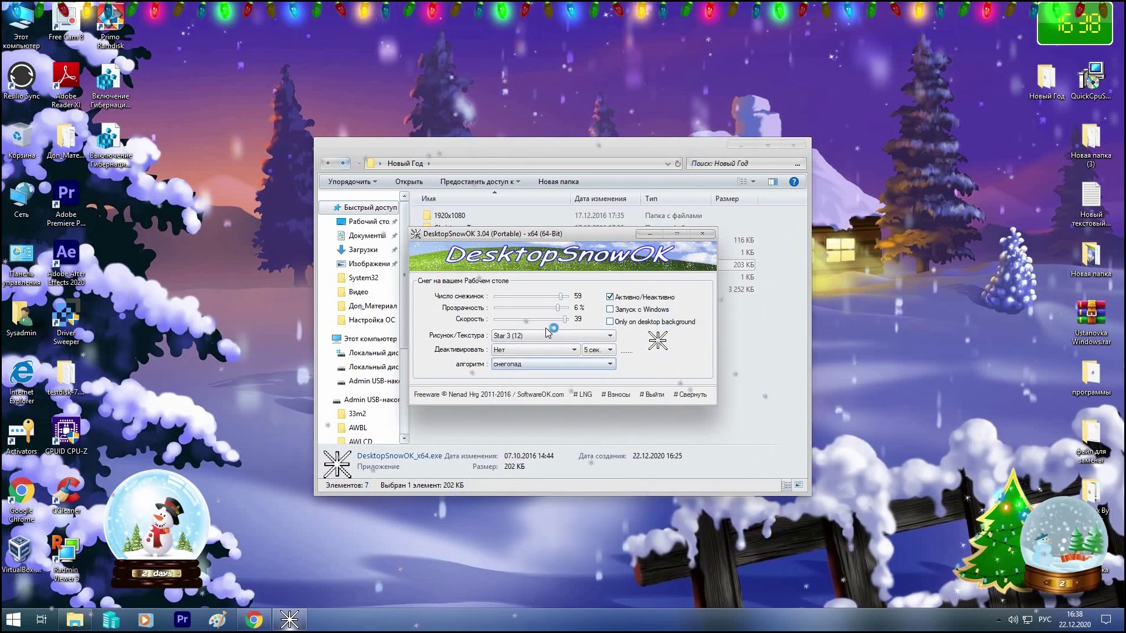
left_click(506, 350)
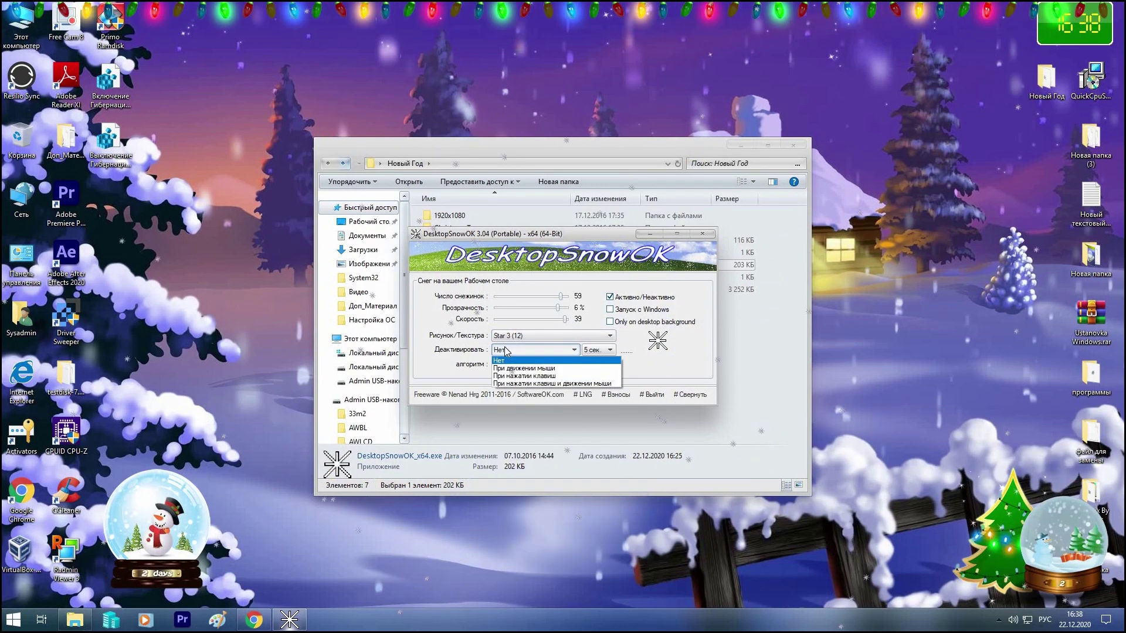
left_click(515, 361)
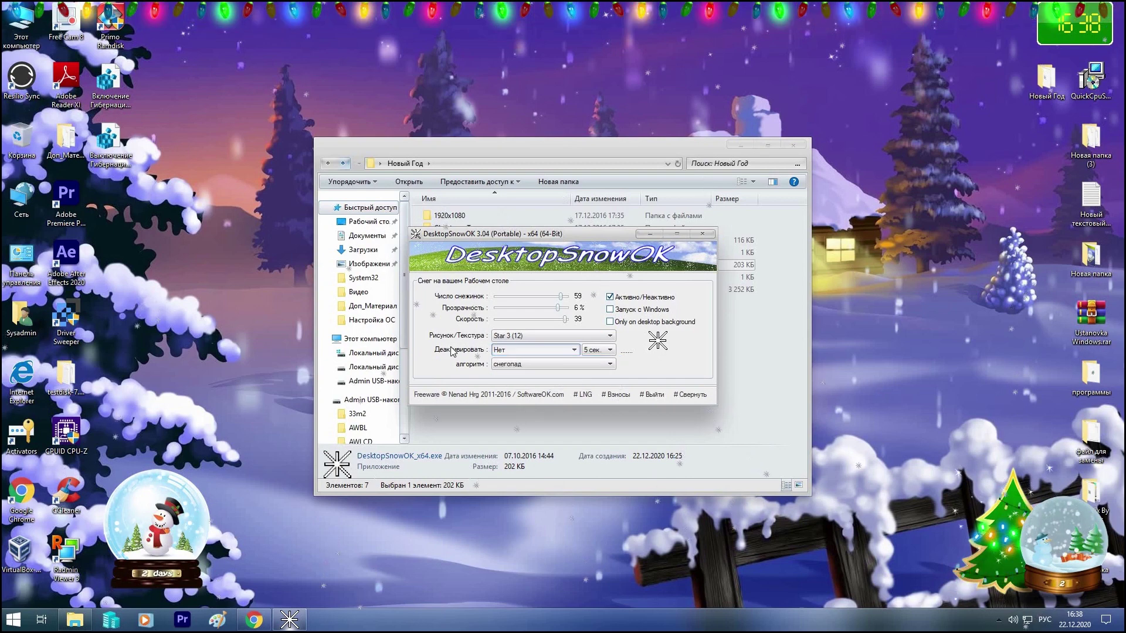
- Try the удар algorithm for the snowfall and return the algorithm to снегопад
left_click(530, 365)
left_click(522, 381)
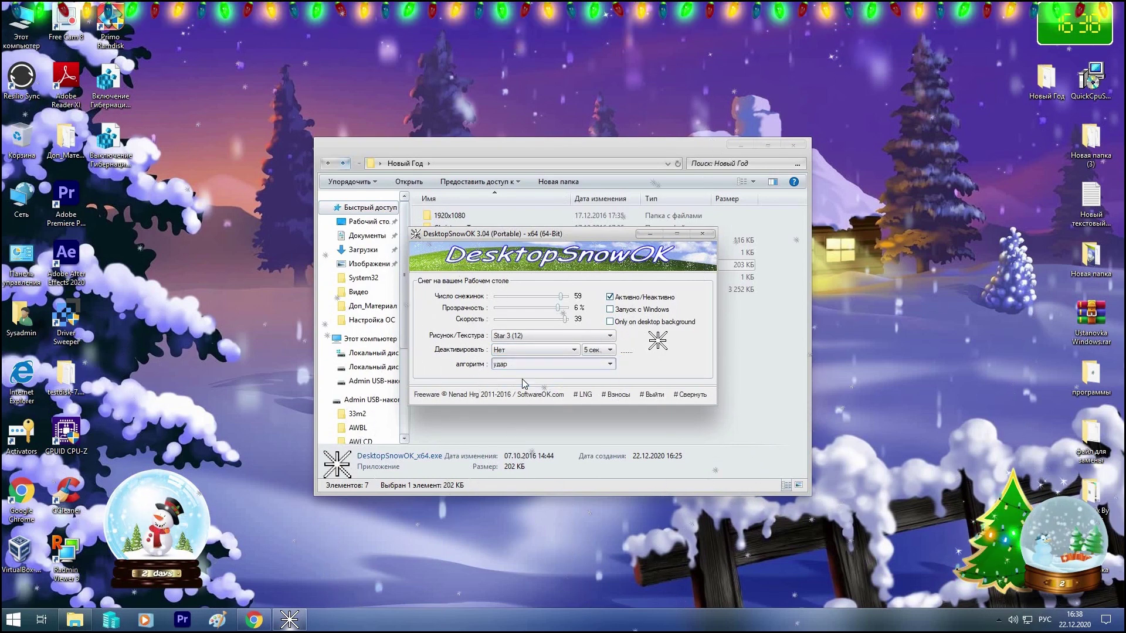
left_click(524, 366)
left_click(522, 374)
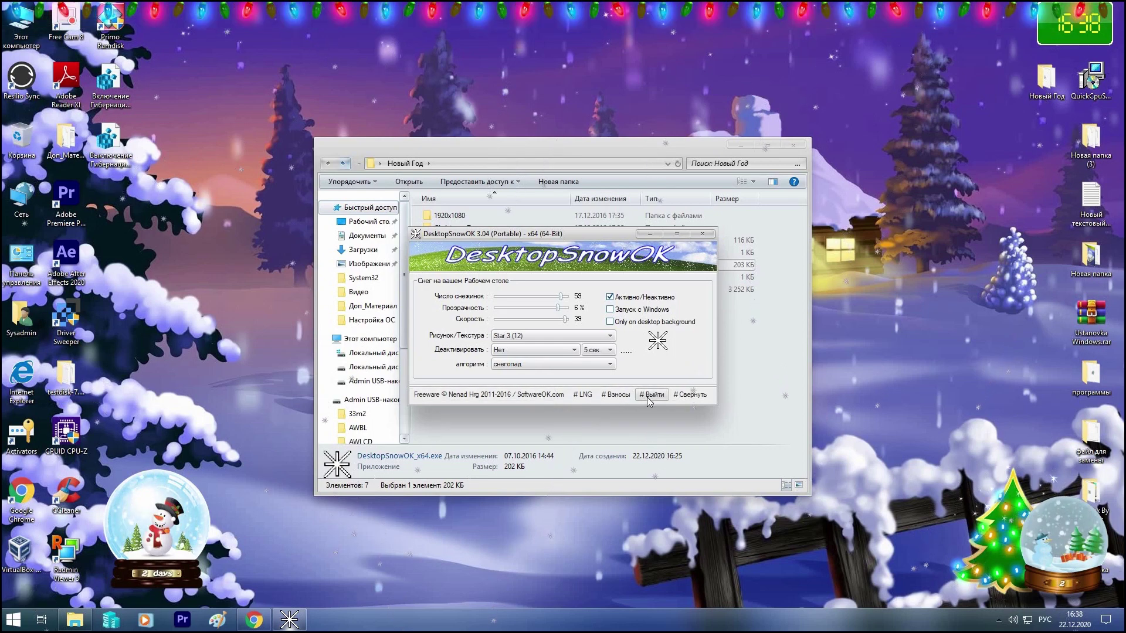
- Minimize the snowfall settings, and reopen them to try turning the Запуск с Windows option on and off
left_click(678, 396)
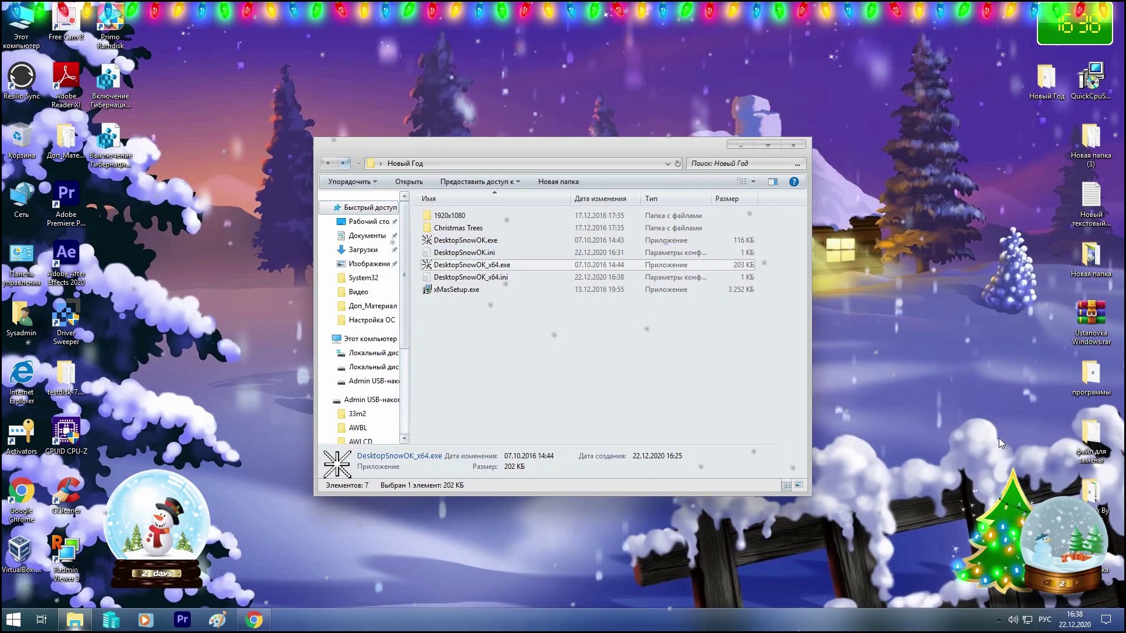
left_click(1002, 619)
left_click(998, 596)
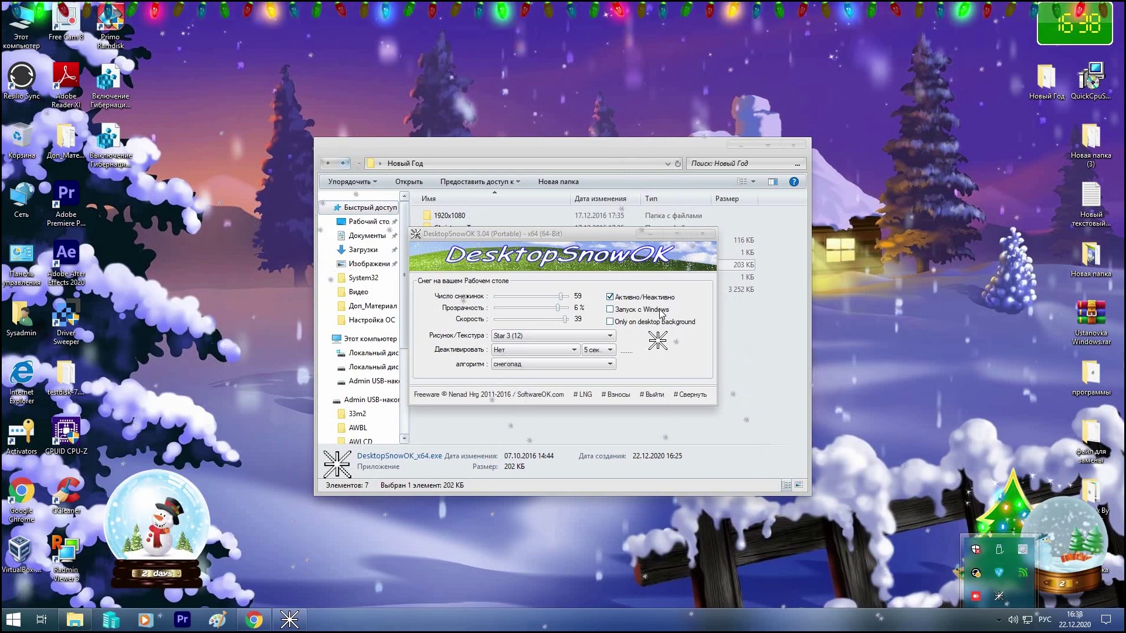
left_click(610, 310)
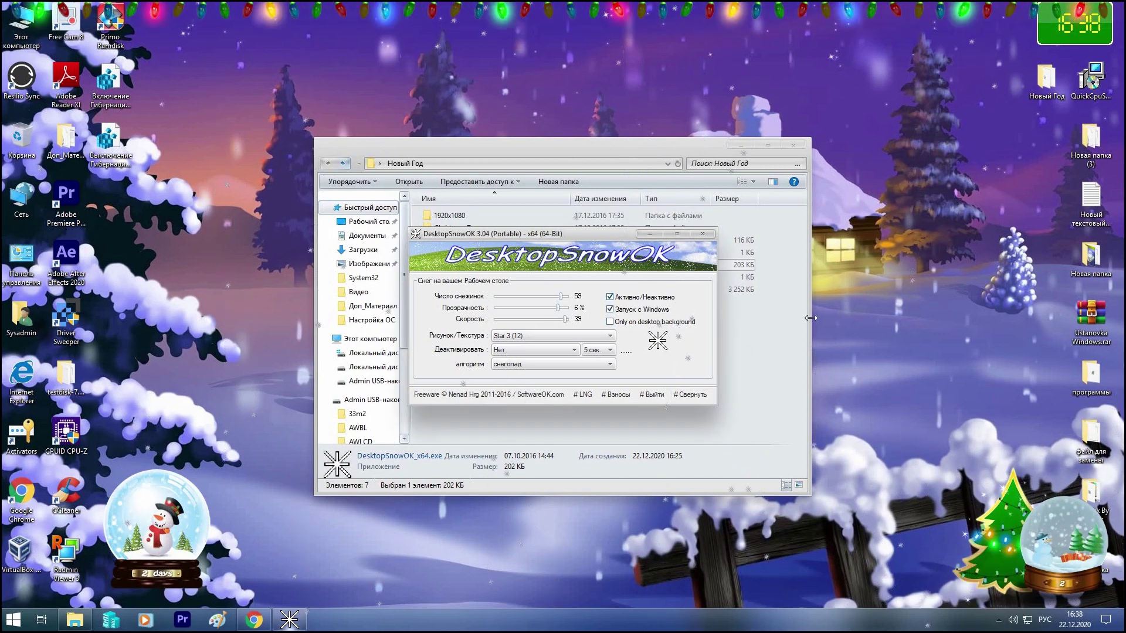
left_click(610, 309)
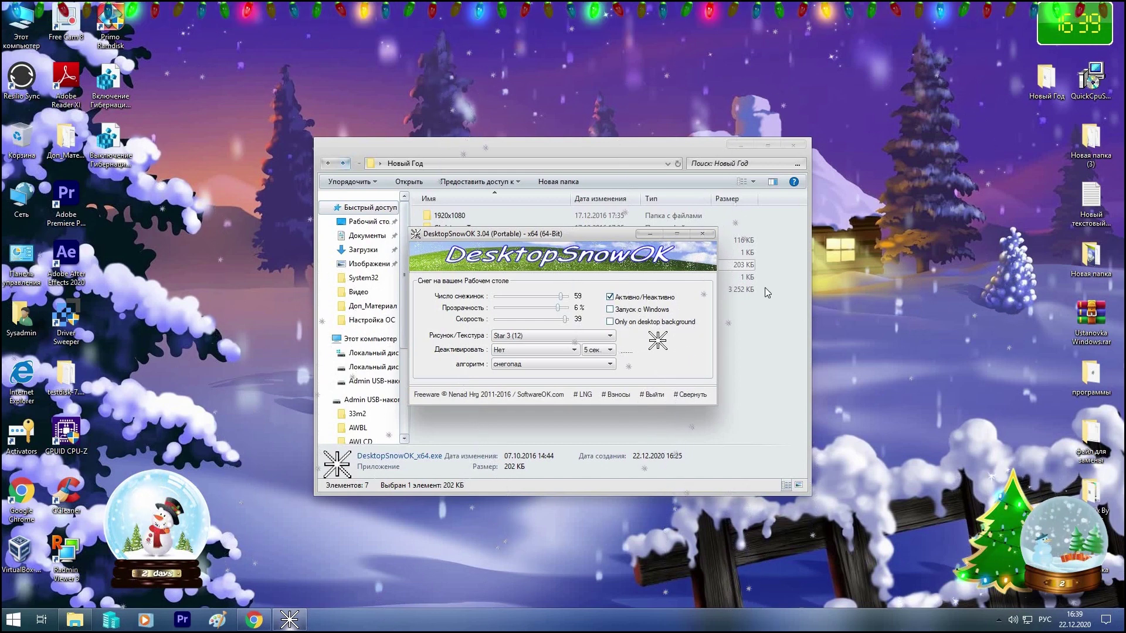
- Clear the snowfall settings and Новый Год folder off the desktop, and move the snow globe beside the Christmas tree up near the clock
left_click(660, 397)
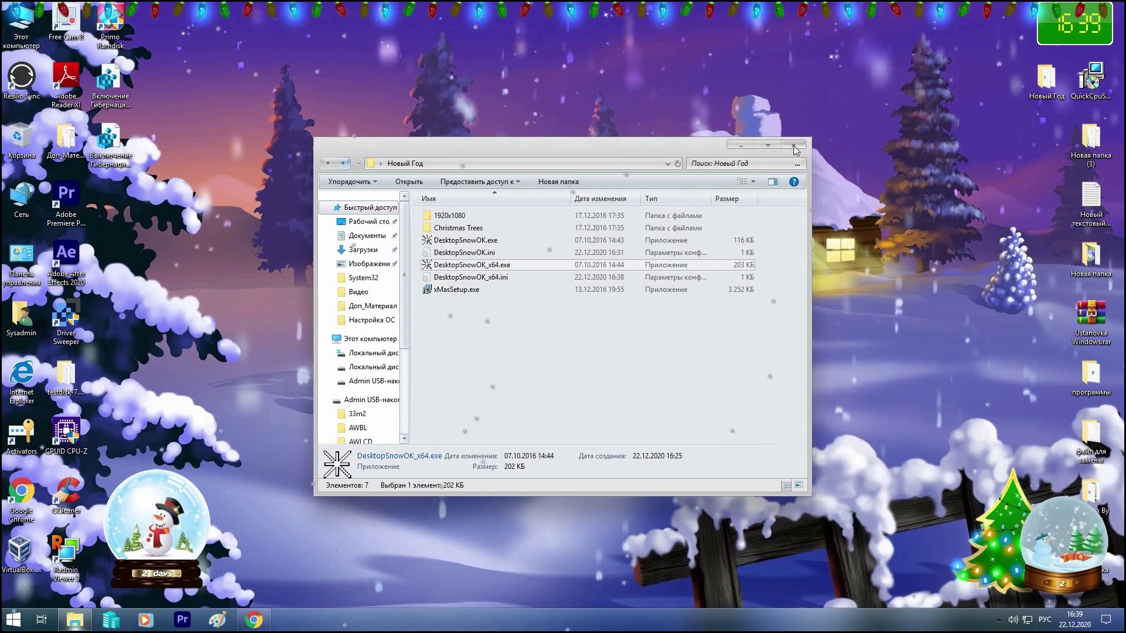
left_click(794, 147)
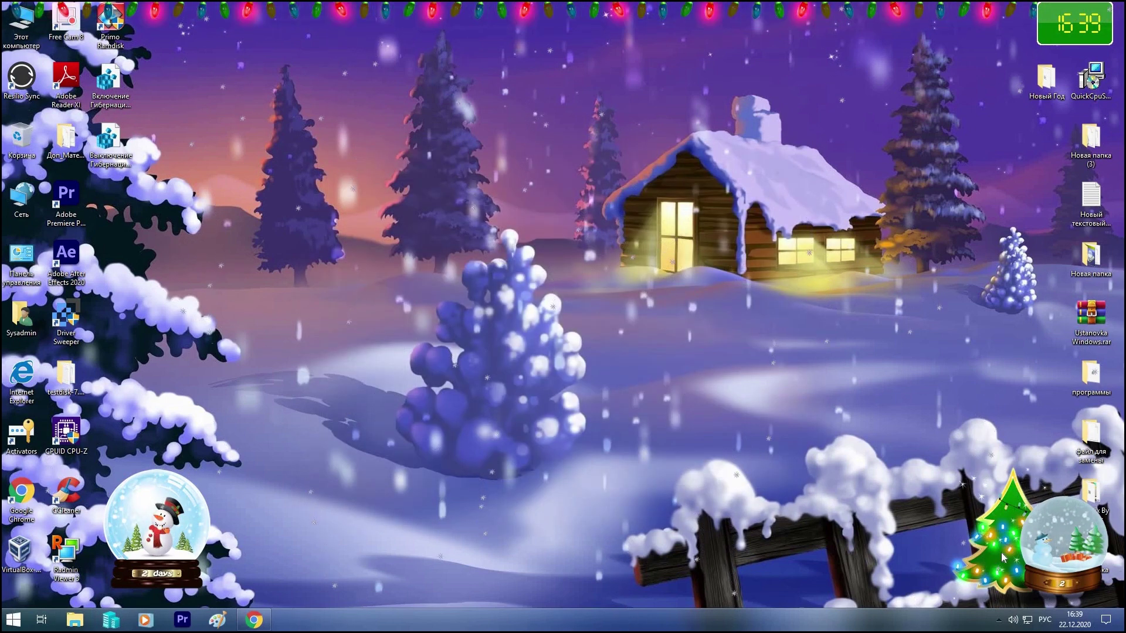
left_click_drag(1053, 516, 959, 82)
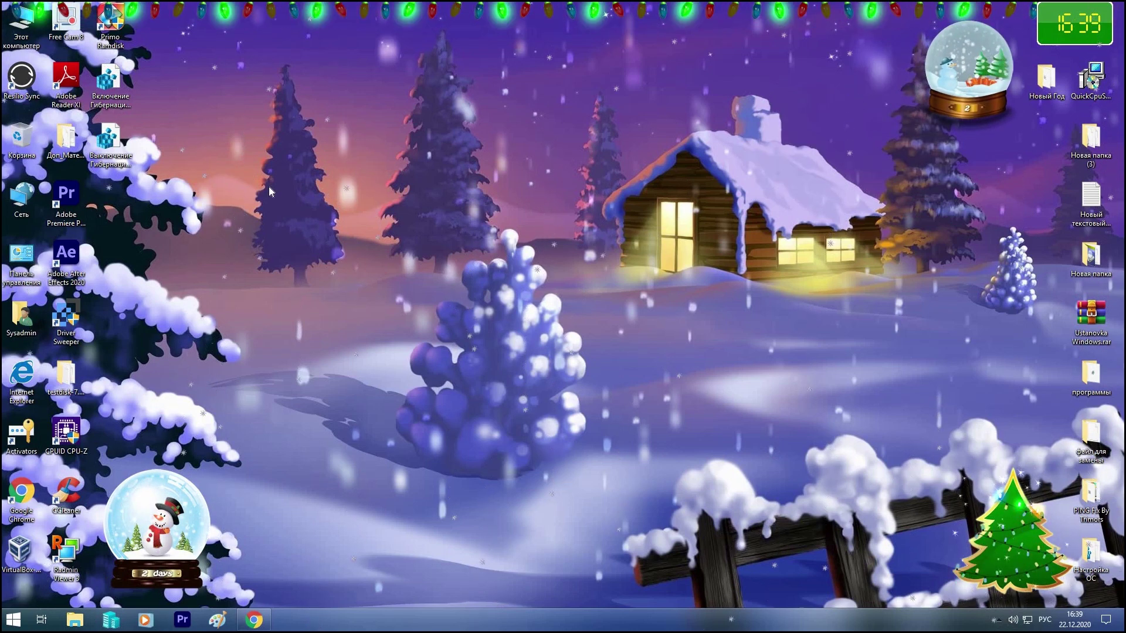